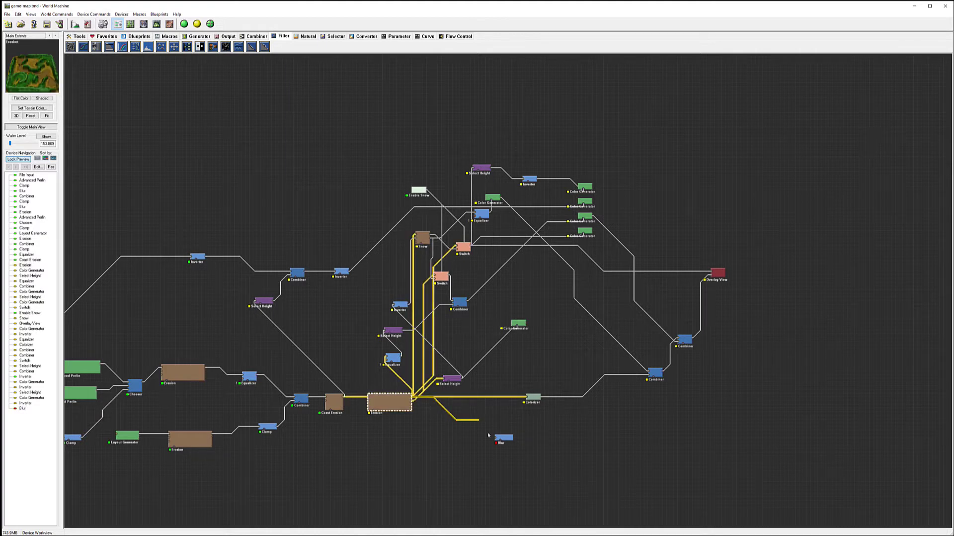
Connect the Erosion device's primary output to the Blur device and inspect the blurred terrain in the 3D view
{"action": "left_click", "coordinate": [503, 437]}
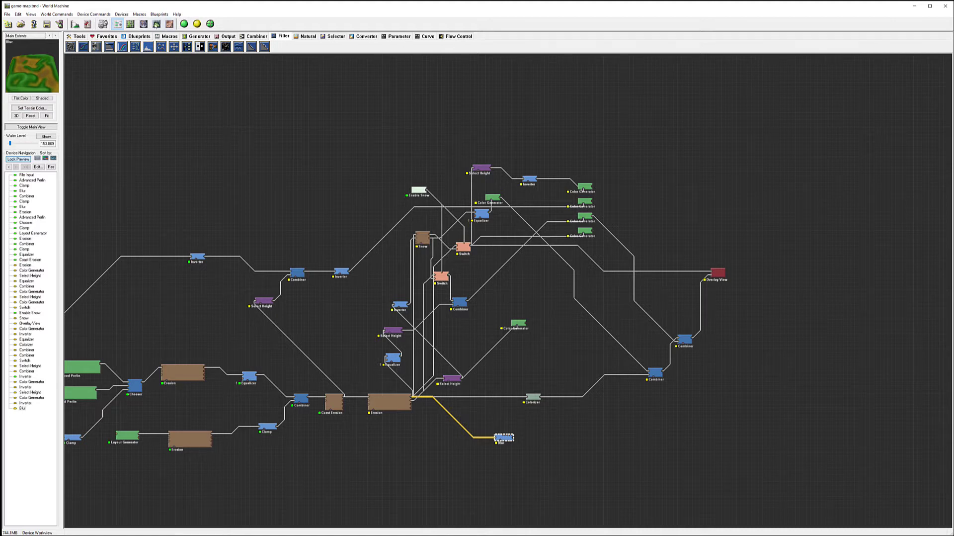
{"action": "left_click", "coordinate": [156, 24]}
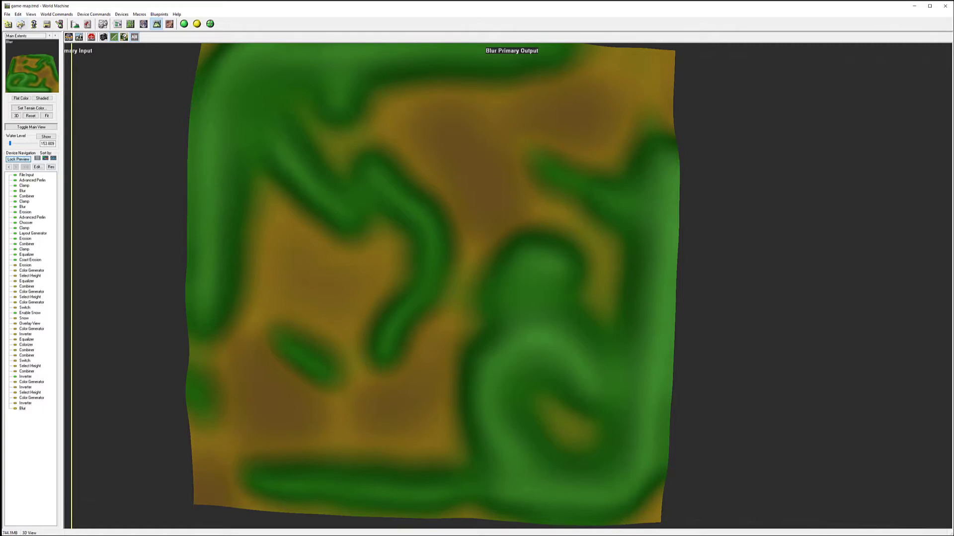
{"action": "left_click", "coordinate": [117, 24]}
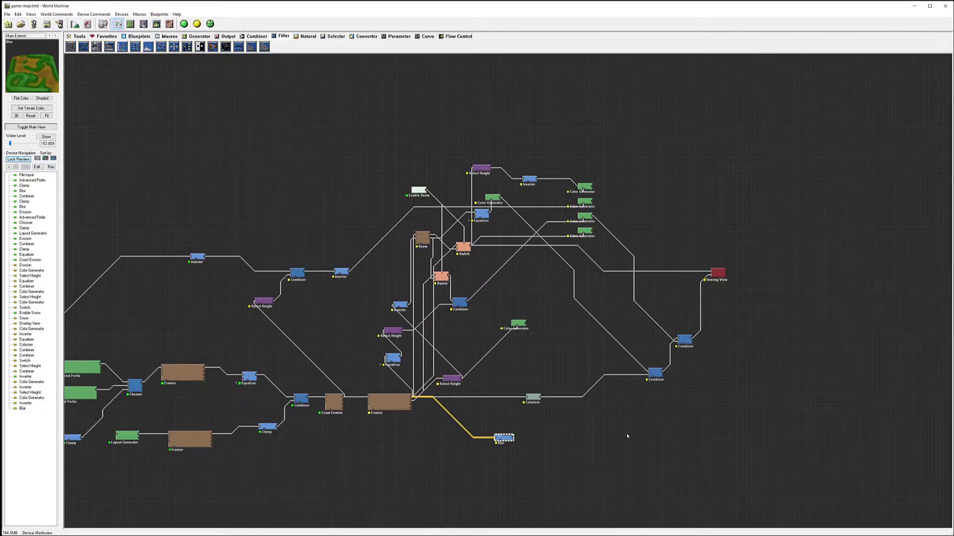
Review and accept the Blur device's properties, and shift the device slightly farther from Erosion in the graph
{"action": "double_click", "coordinate": [505, 438]}
{"action": "mouse_move", "coordinate": [483, 275]}
{"action": "left_mouse_down"}
{"action": "mouse_move", "coordinate": [492, 275]}
{"action": "mouse_move", "coordinate": [484, 275]}
{"action": "left_mouse_up"}
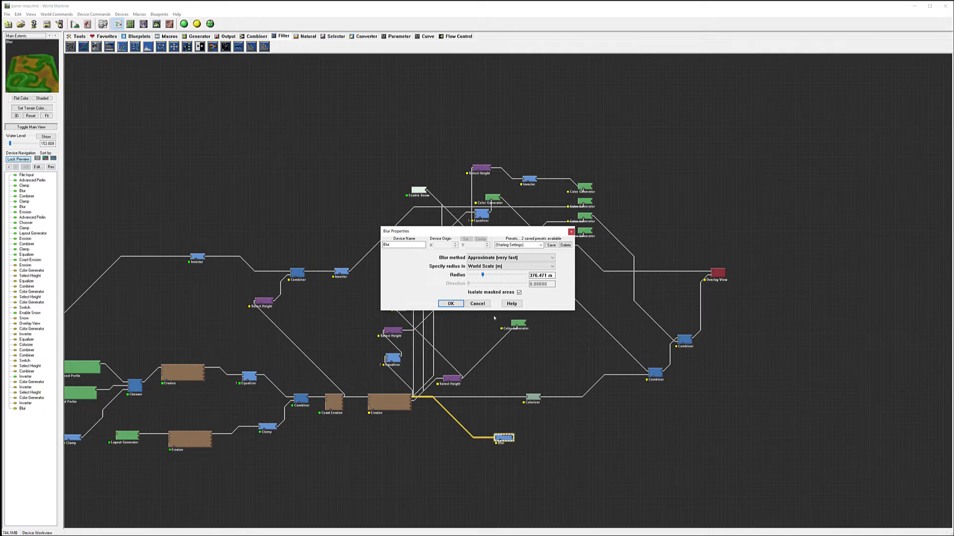
{"action": "left_click", "coordinate": [452, 304]}
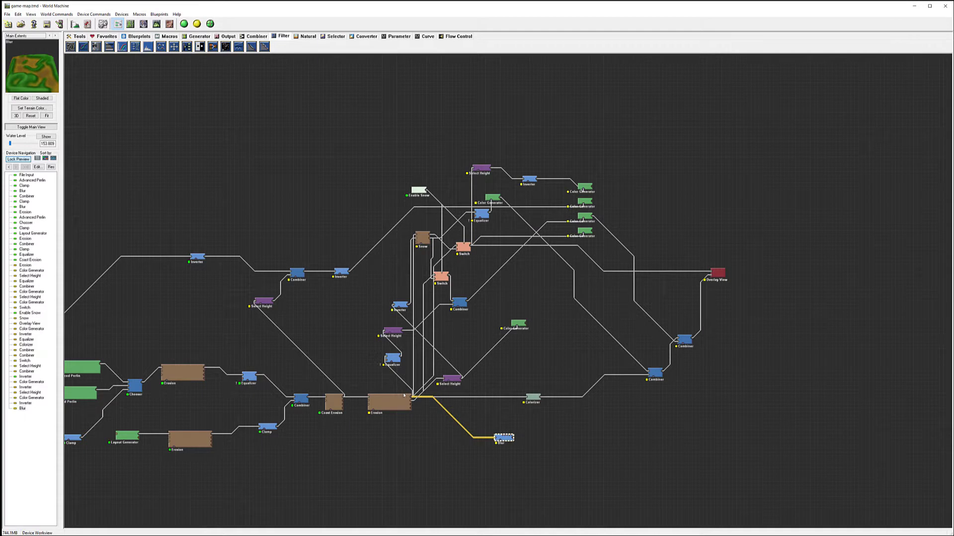
{"action": "left_click_drag", "start_coordinate": [508, 441], "coordinate": [520, 442]}
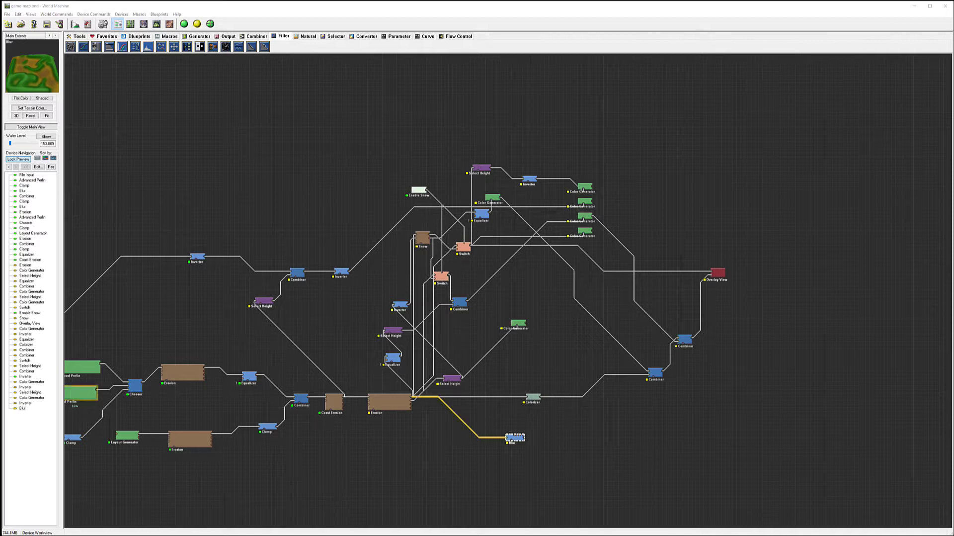
Add a Bias/Gain filter device after Blur, feed it from the Blur output, and accept its default properties
{"action": "left_click", "coordinate": [228, 164]}
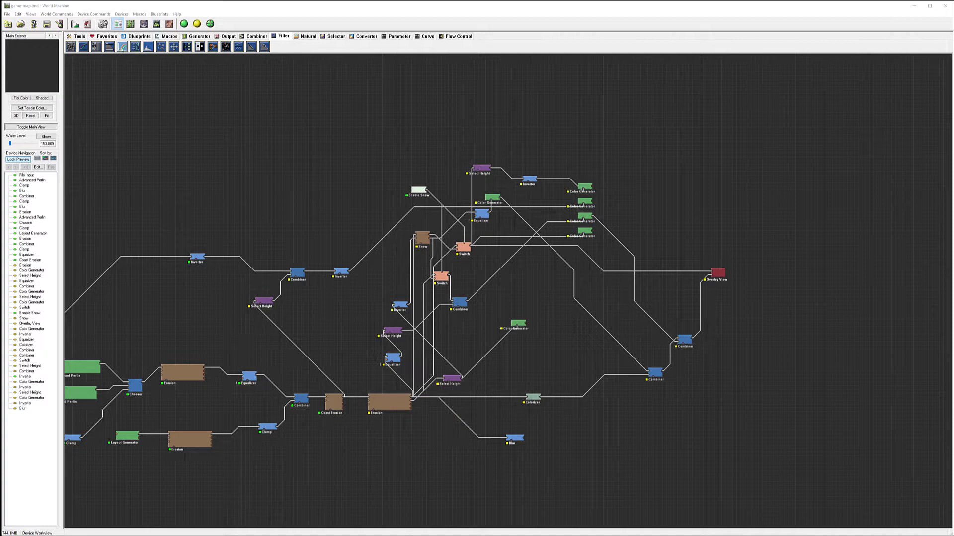
{"action": "left_click", "coordinate": [83, 47]}
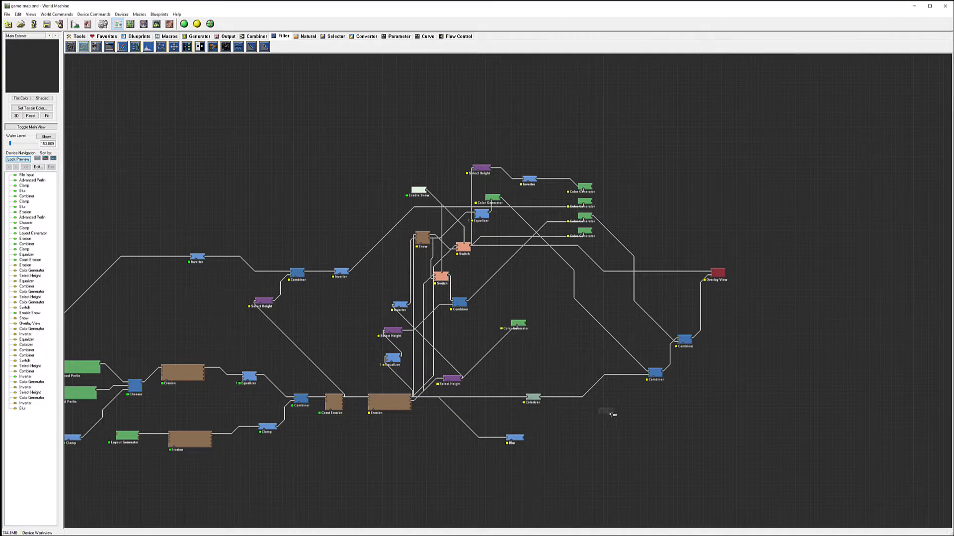
{"action": "left_click", "coordinate": [564, 444]}
{"action": "mouse_move", "coordinate": [566, 447]}
{"action": "left_mouse_down"}
{"action": "mouse_move", "coordinate": [567, 438]}
{"action": "mouse_move", "coordinate": [528, 436]}
{"action": "mouse_move", "coordinate": [560, 438]}
{"action": "left_mouse_up"}
{"action": "double_click", "coordinate": [567, 437]}
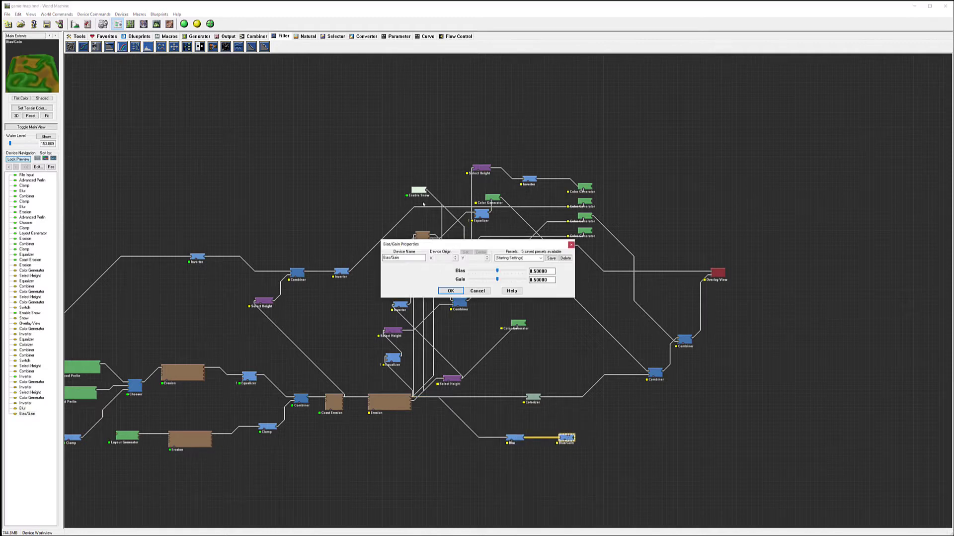
{"action": "left_click", "coordinate": [452, 289]}
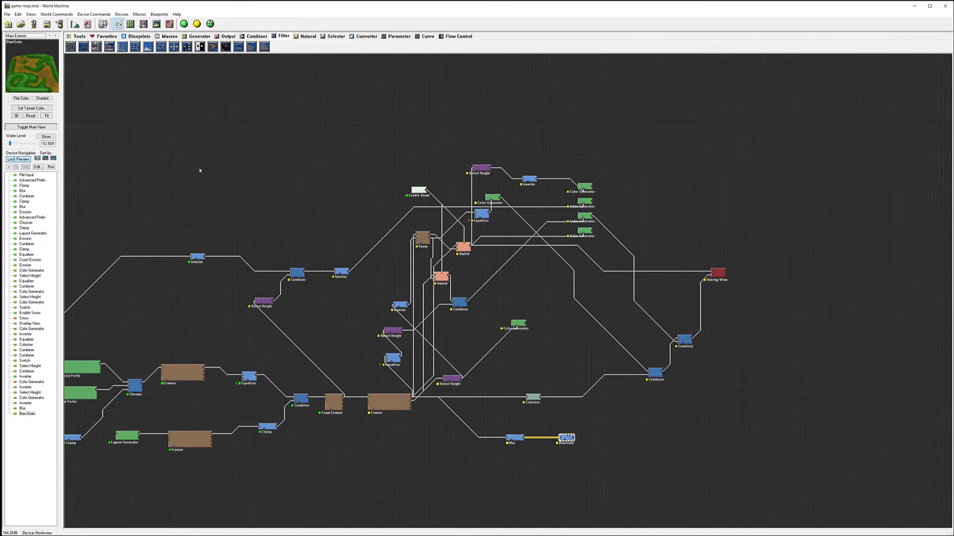
Adjust the Bias/Gain device against the 3D terrain view, setting bias to about 0.69 and gain to about 0.65
{"action": "left_click", "coordinate": [157, 24]}
{"action": "double_click", "coordinate": [27, 413]}
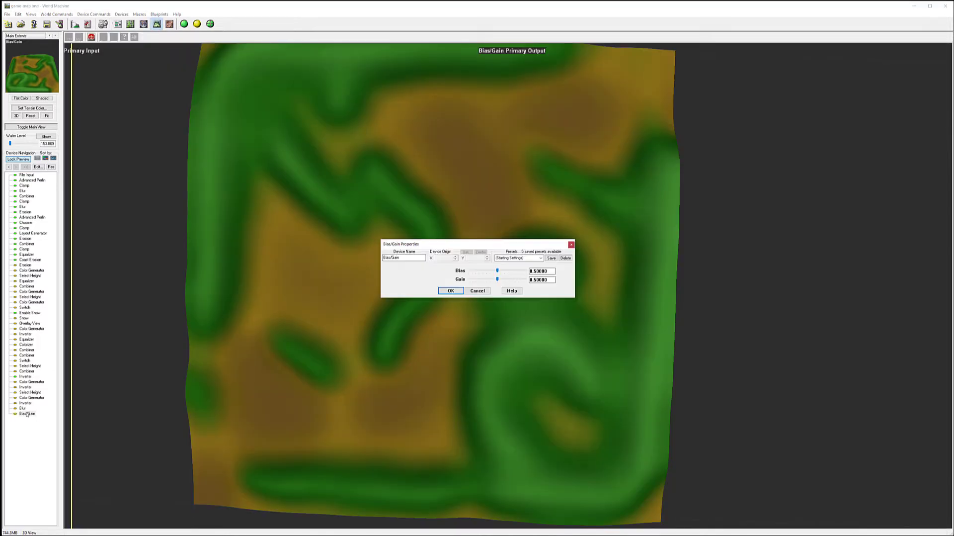
{"action": "left_click_drag", "start_coordinate": [508, 245], "coordinate": [783, 173]}
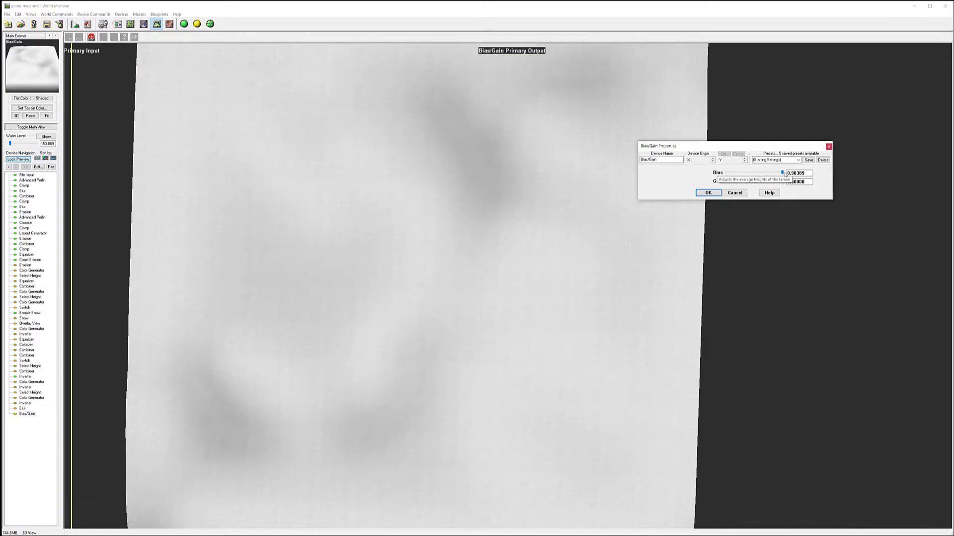
{"action": "mouse_move", "coordinate": [783, 173]}
{"action": "left_mouse_down"}
{"action": "mouse_move", "coordinate": [738, 173]}
{"action": "mouse_move", "coordinate": [772, 182]}
{"action": "mouse_move", "coordinate": [768, 173]}
{"action": "left_mouse_up"}
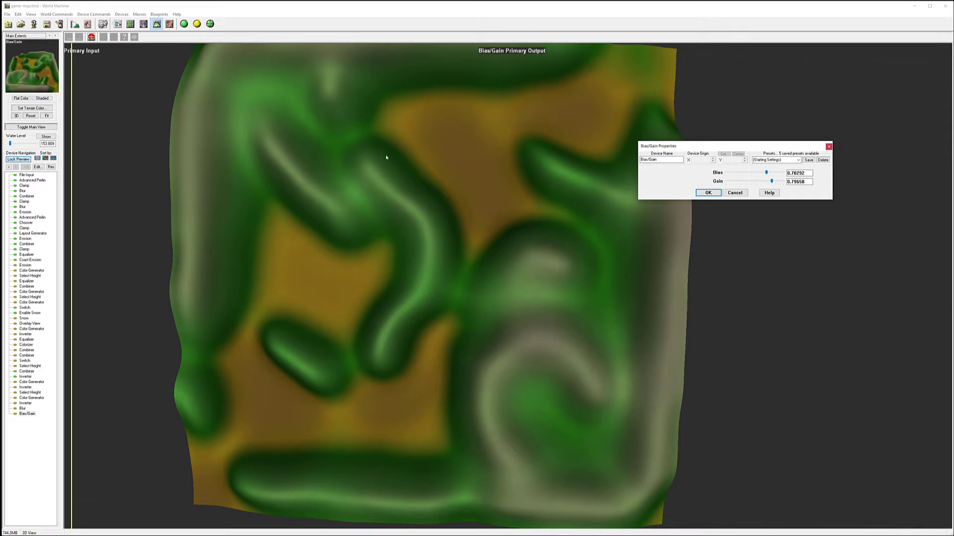
{"action": "left_click_drag", "start_coordinate": [772, 181], "coordinate": [765, 173]}
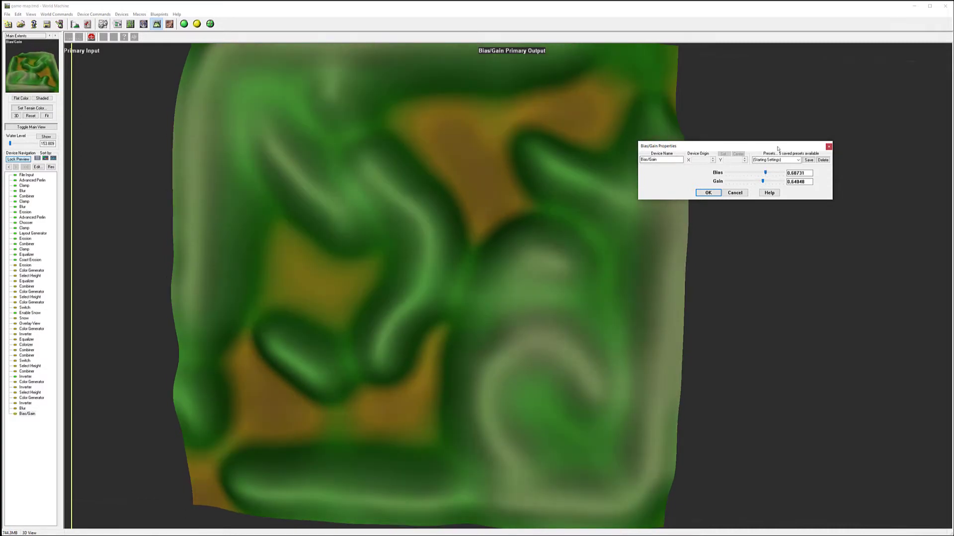
{"action": "left_click", "coordinate": [709, 193]}
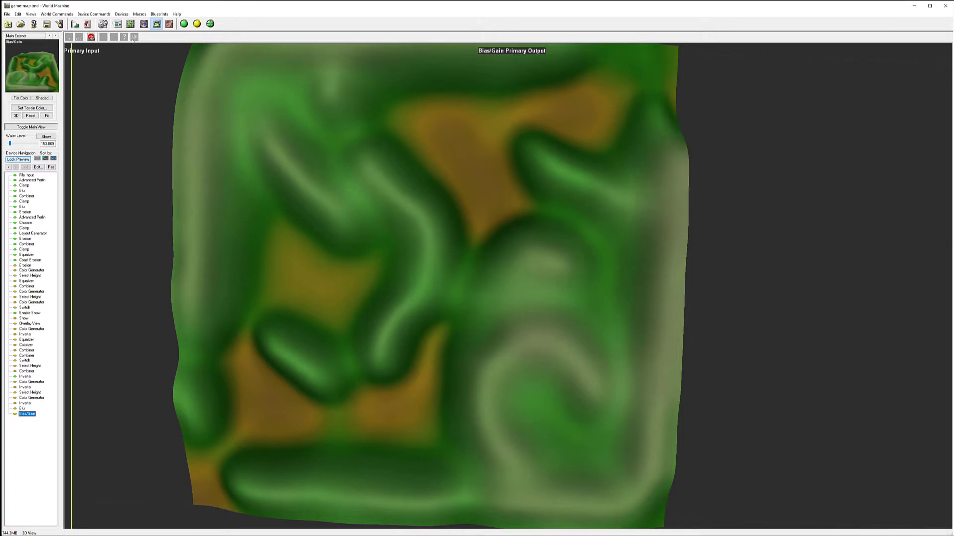
Compare the Blur and Bias/Gain previews in the device graph, and review the Blur device's radius settings
{"action": "left_click", "coordinate": [117, 24]}
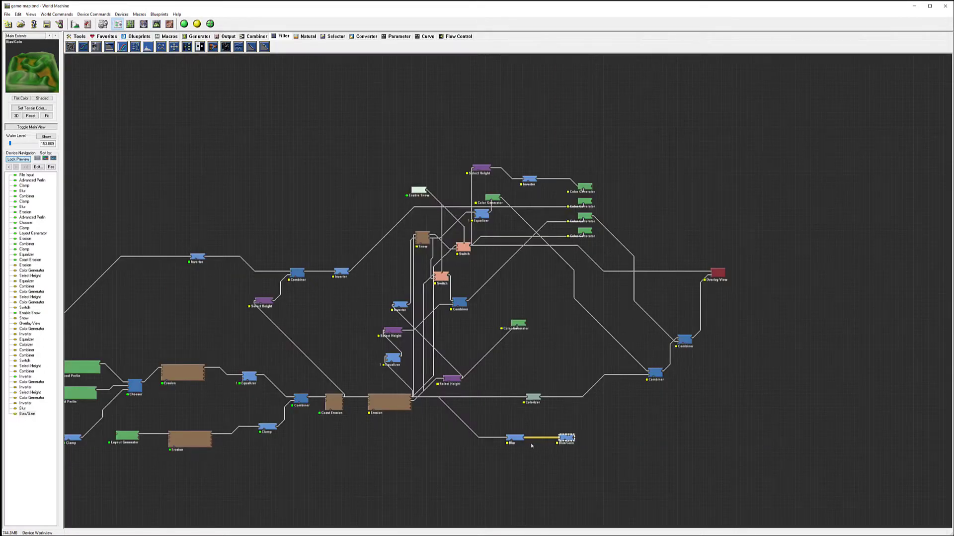
{"action": "left_click", "coordinate": [514, 437]}
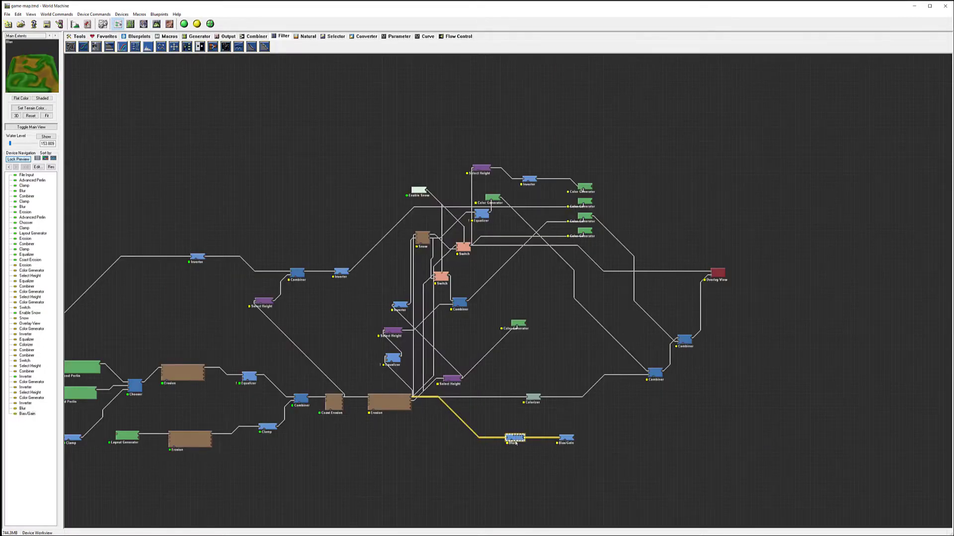
{"action": "left_click", "coordinate": [567, 437]}
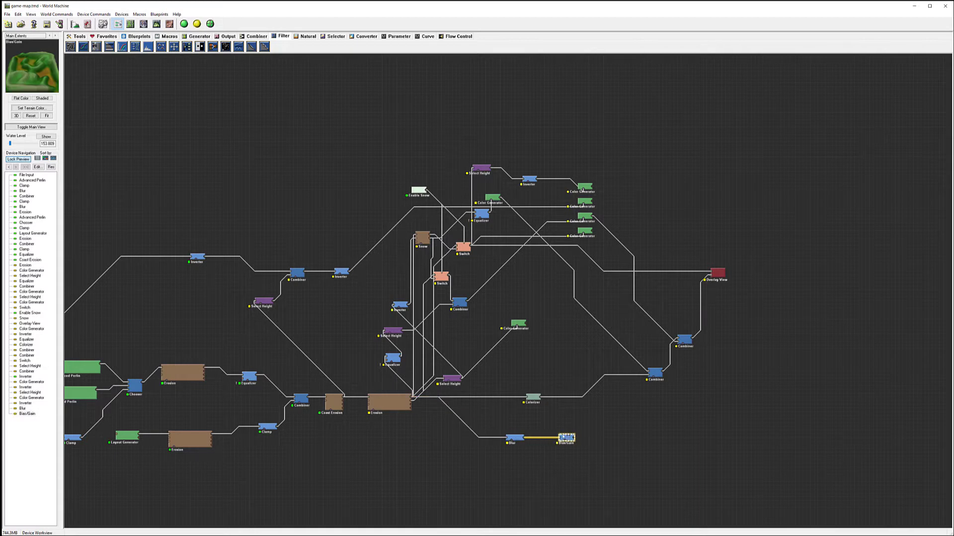
{"action": "double_click", "coordinate": [515, 438]}
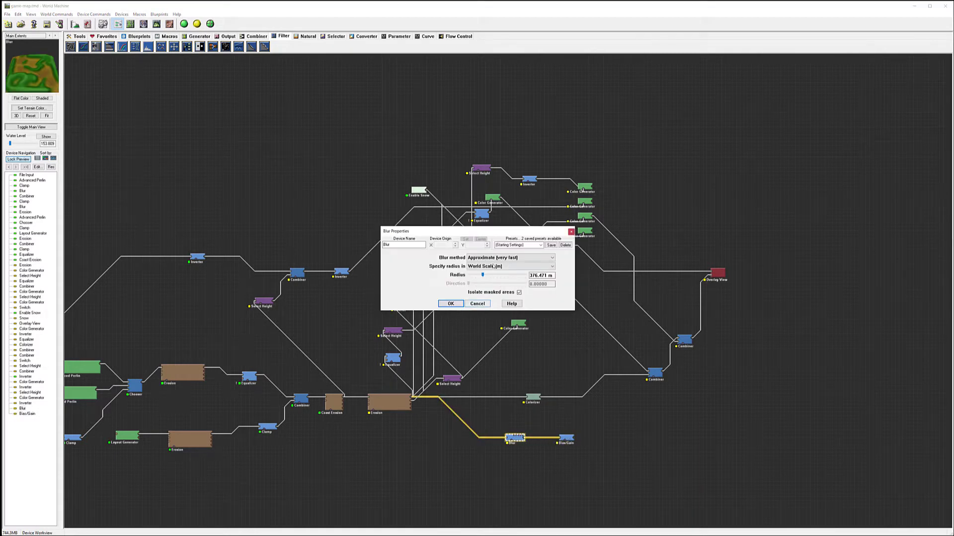
{"action": "left_click_drag", "start_coordinate": [482, 274], "coordinate": [485, 275]}
{"action": "left_click", "coordinate": [451, 303]}
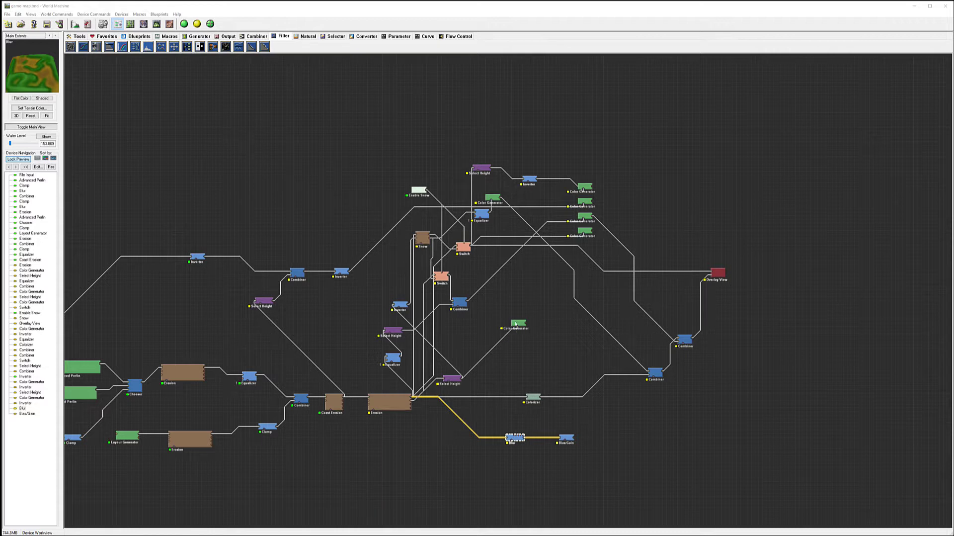
Move the lone Color Generator farther from its Select Height device, and nudge that Select Height slightly
{"action": "left_click_drag", "start_coordinate": [510, 325], "coordinate": [539, 325]}
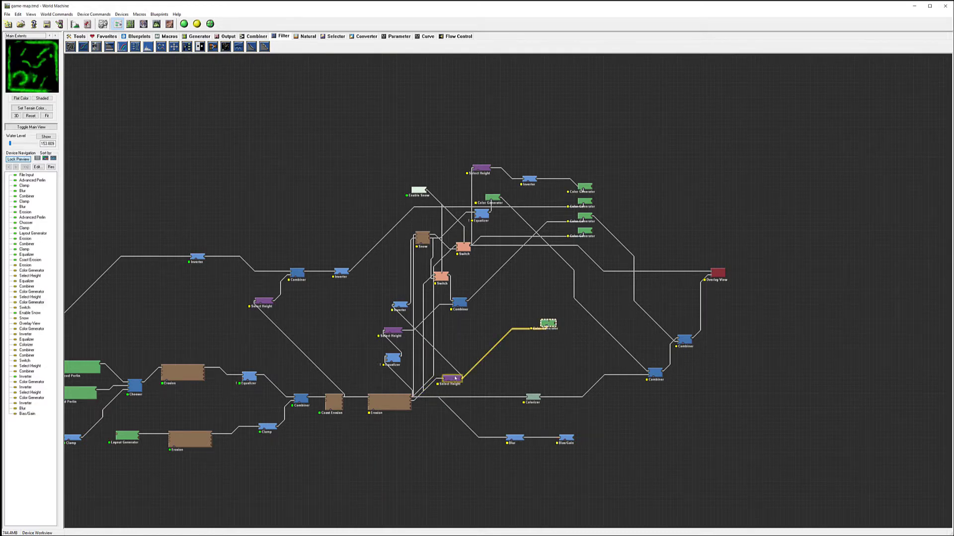
{"action": "left_click_drag", "start_coordinate": [555, 322], "coordinate": [569, 323]}
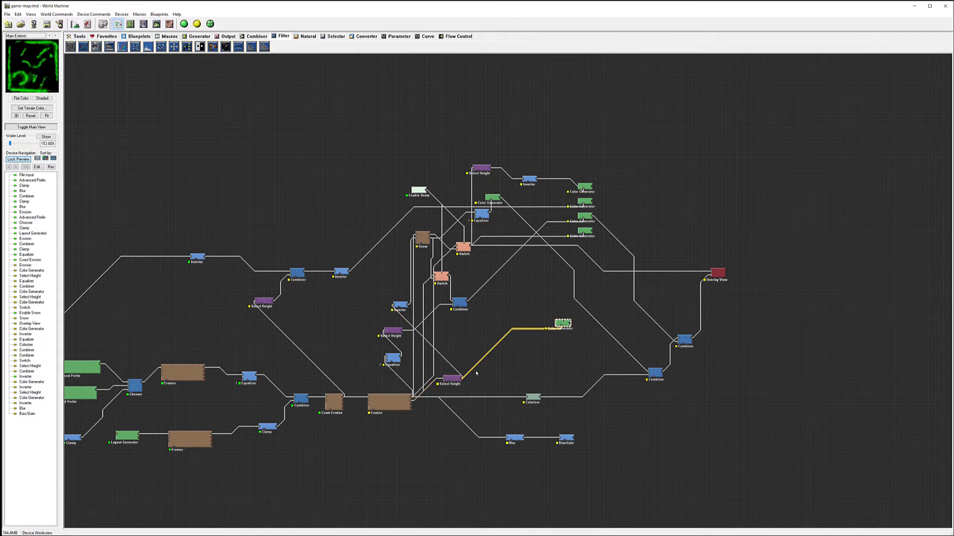
{"action": "left_click_drag", "start_coordinate": [453, 379], "coordinate": [459, 382]}
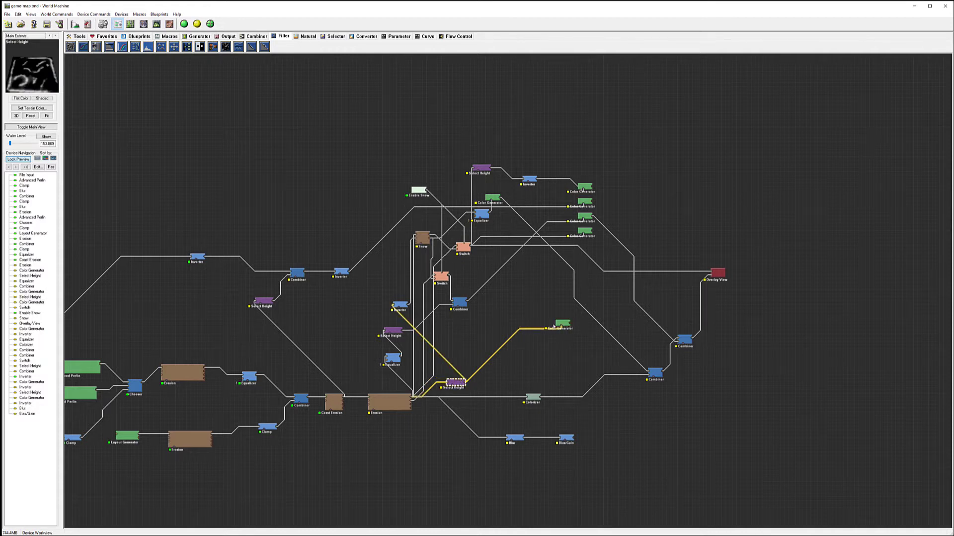
{"action": "left_click_drag", "start_coordinate": [563, 323], "coordinate": [578, 334]}
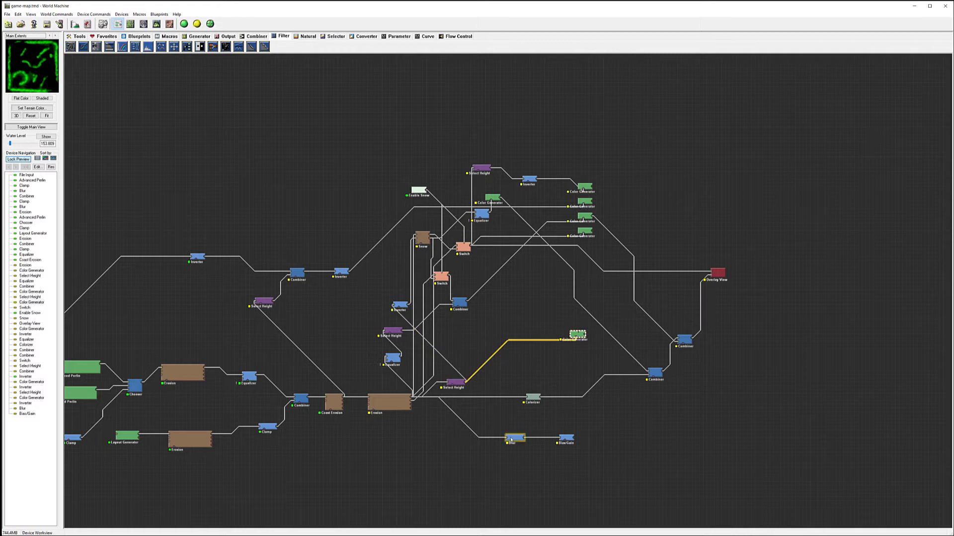
Try connecting the Select Height output to the Blur input in place of Erosion, and check the Bias/Gain preview
{"action": "left_click", "coordinate": [458, 384]}
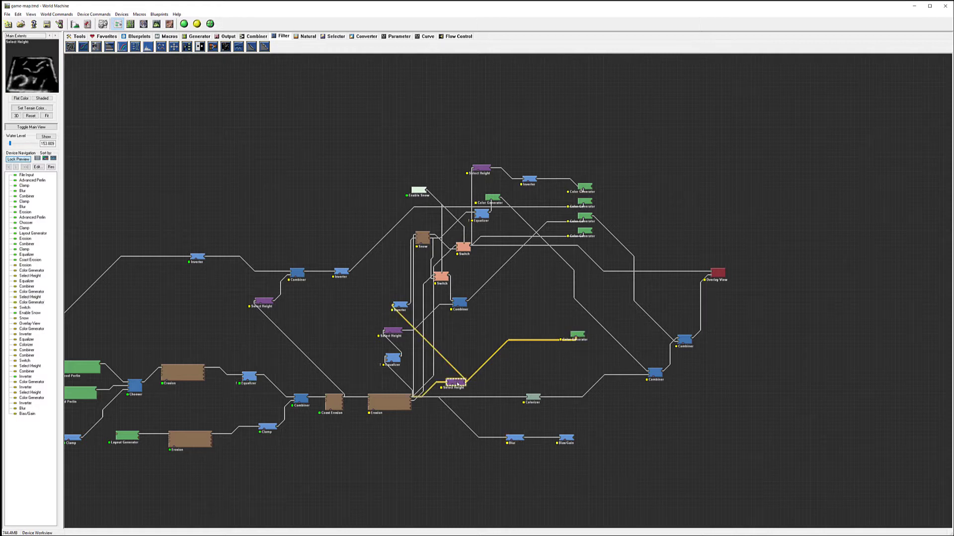
{"action": "left_click_drag", "start_coordinate": [466, 383], "coordinate": [512, 438]}
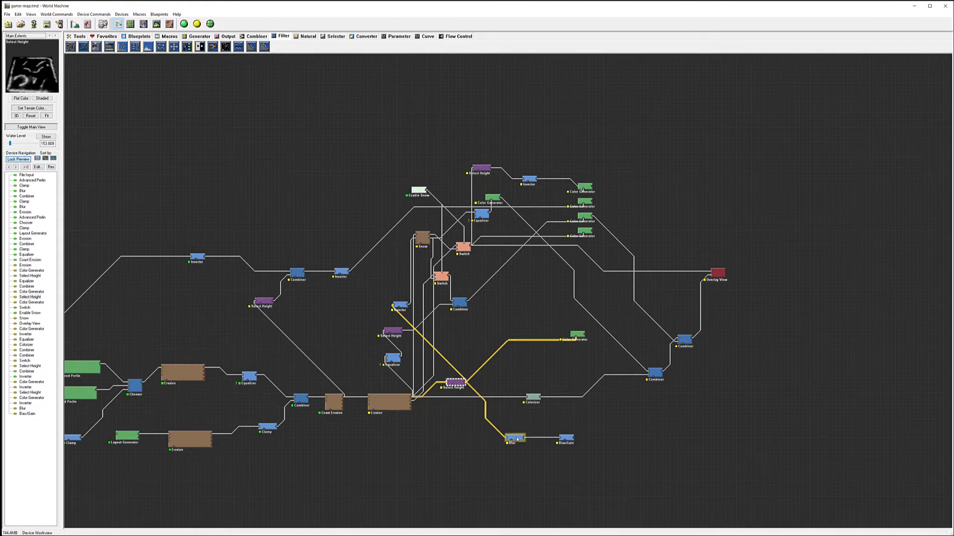
{"action": "left_click", "coordinate": [515, 439]}
{"action": "left_click", "coordinate": [567, 437]}
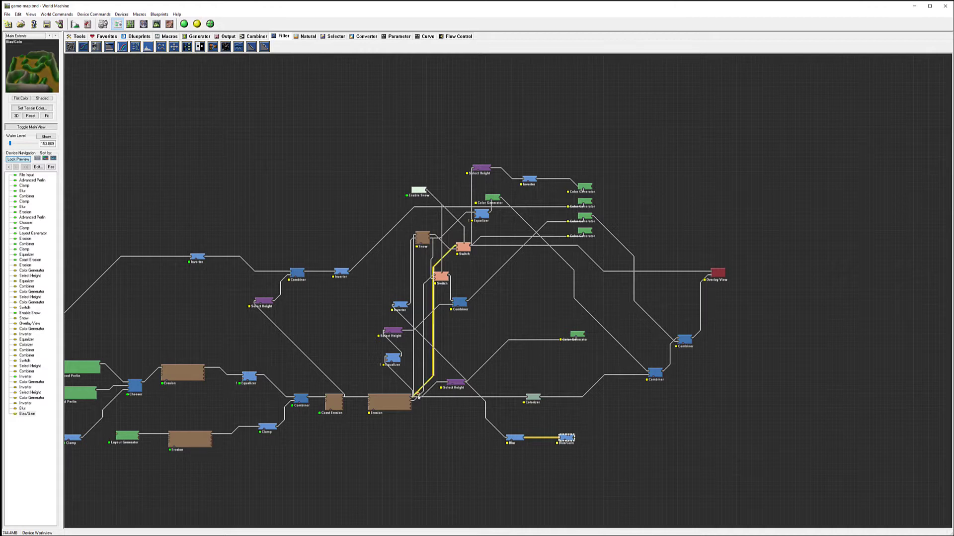
Reconnect the Erosion output to the Blur input, and inspect the Select Height and Inverter devices
{"action": "left_click", "coordinate": [390, 401]}
{"action": "left_click_drag", "start_coordinate": [496, 433], "coordinate": [507, 437]}
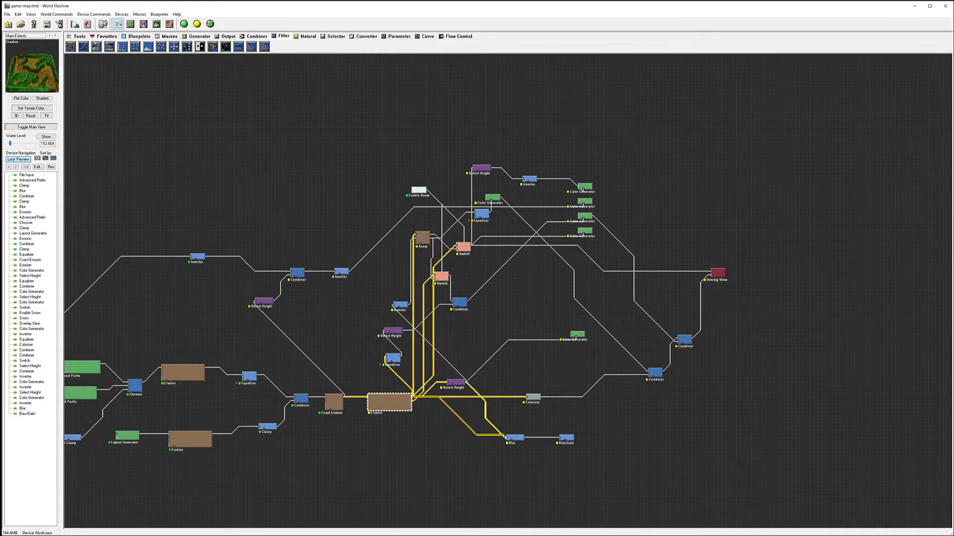
{"action": "left_click", "coordinate": [449, 383]}
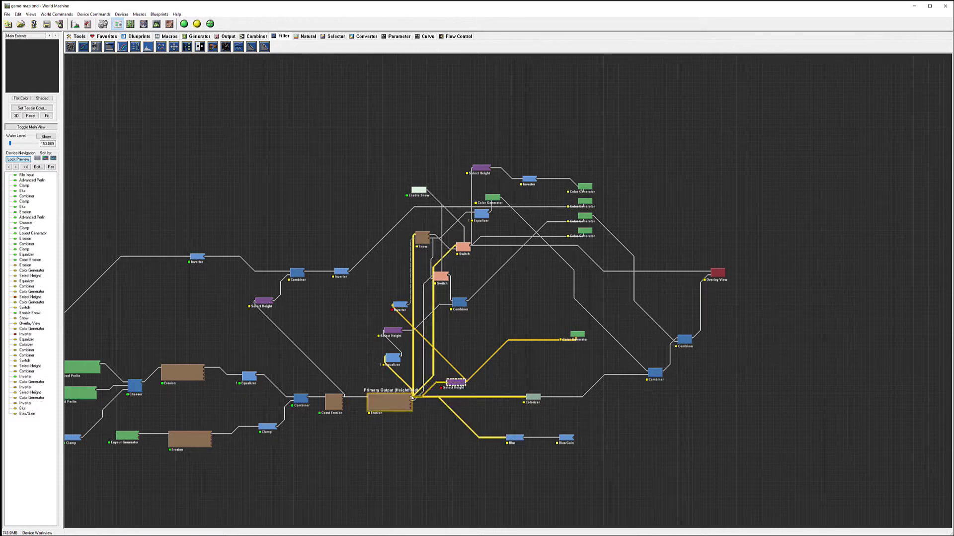
{"action": "left_click", "coordinate": [403, 305]}
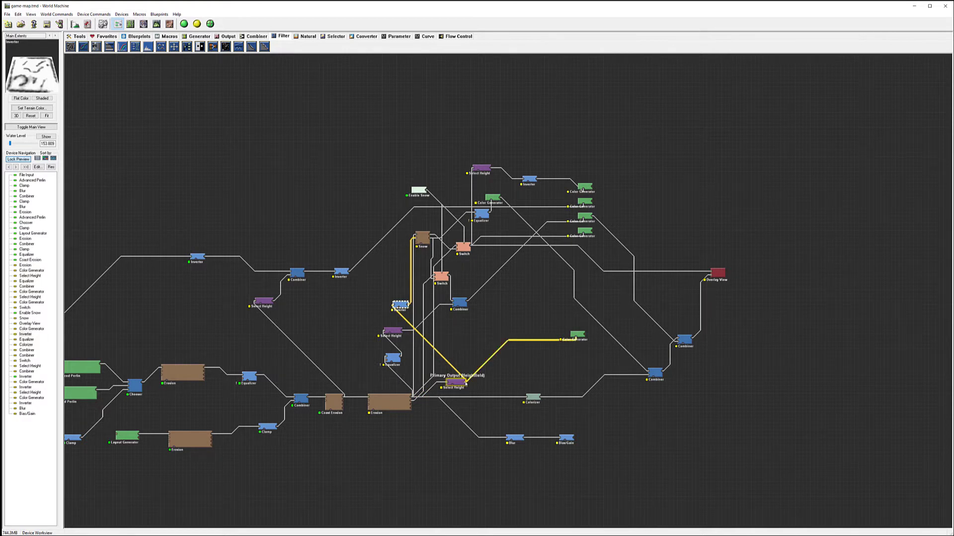
Feed the Bias/Gain output into the Color Generator placed beneath the column of four, and reposition Blur, Bias/Gain and Overlay View to suit
{"action": "left_click_drag", "start_coordinate": [574, 438], "coordinate": [584, 264]}
{"action": "left_click_drag", "start_coordinate": [719, 273], "coordinate": [727, 336]}
{"action": "left_click_drag", "start_coordinate": [581, 262], "coordinate": [585, 247]}
{"action": "left_click_drag", "start_coordinate": [514, 437], "coordinate": [501, 323]}
{"action": "left_click_drag", "start_coordinate": [567, 438], "coordinate": [584, 249]}
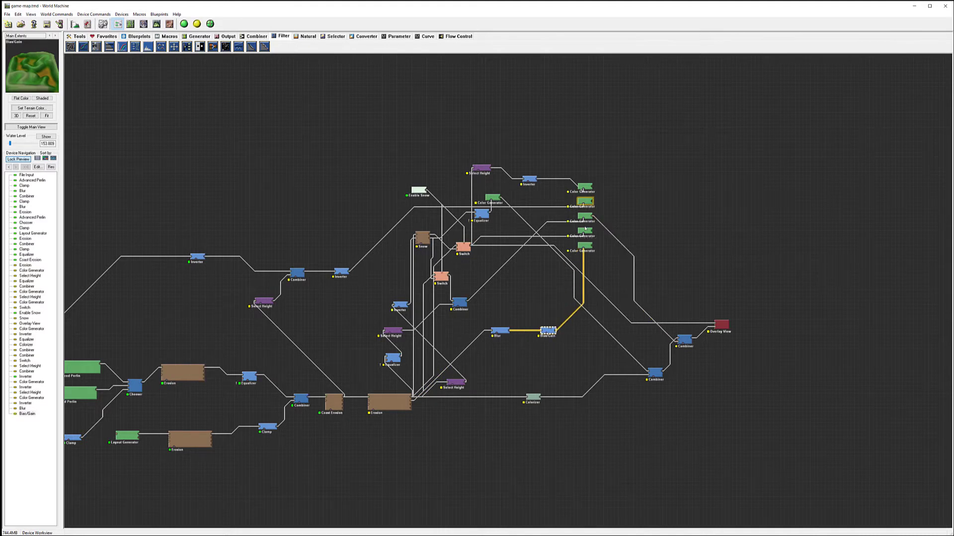
Examine the color mask preview of each of the five stacked Color Generators
{"action": "left_click", "coordinate": [586, 244]}
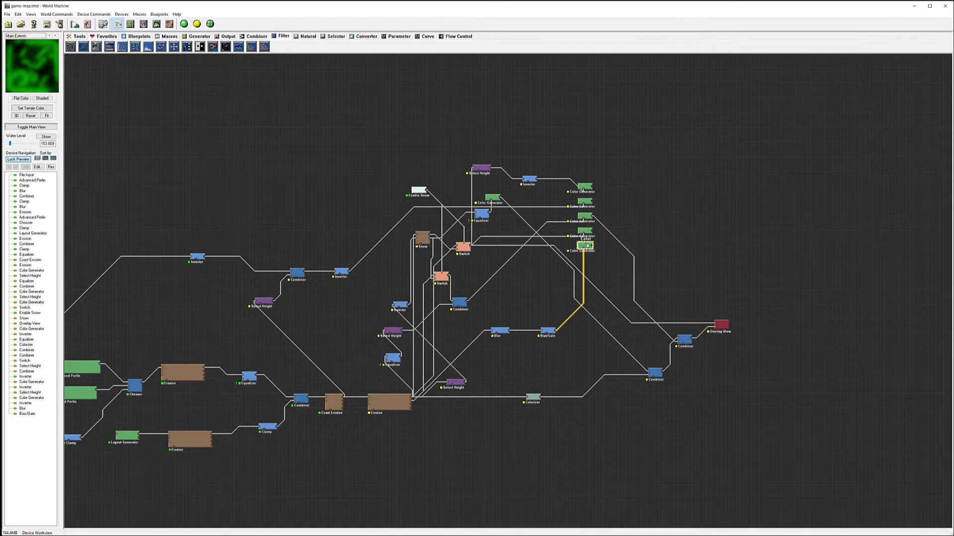
{"action": "left_click", "coordinate": [587, 231]}
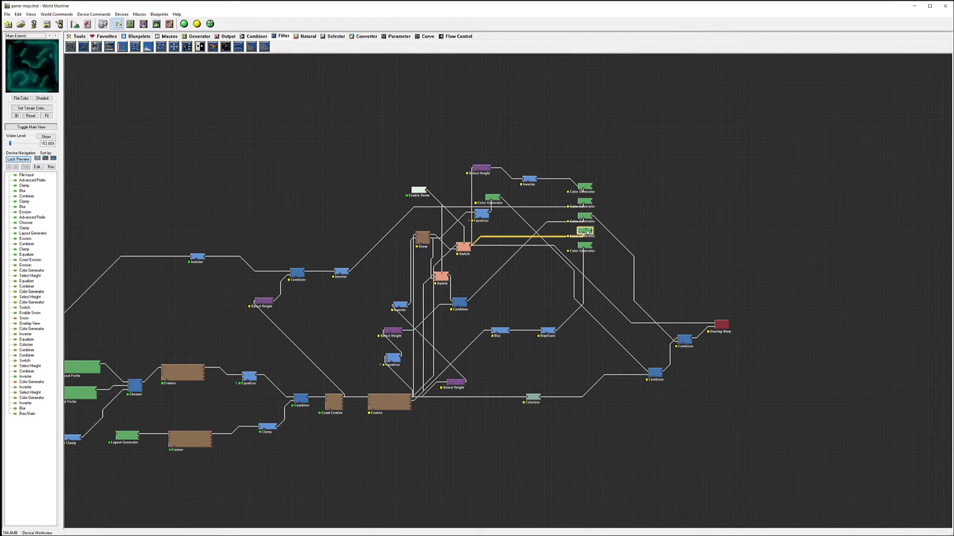
{"action": "left_click", "coordinate": [586, 215]}
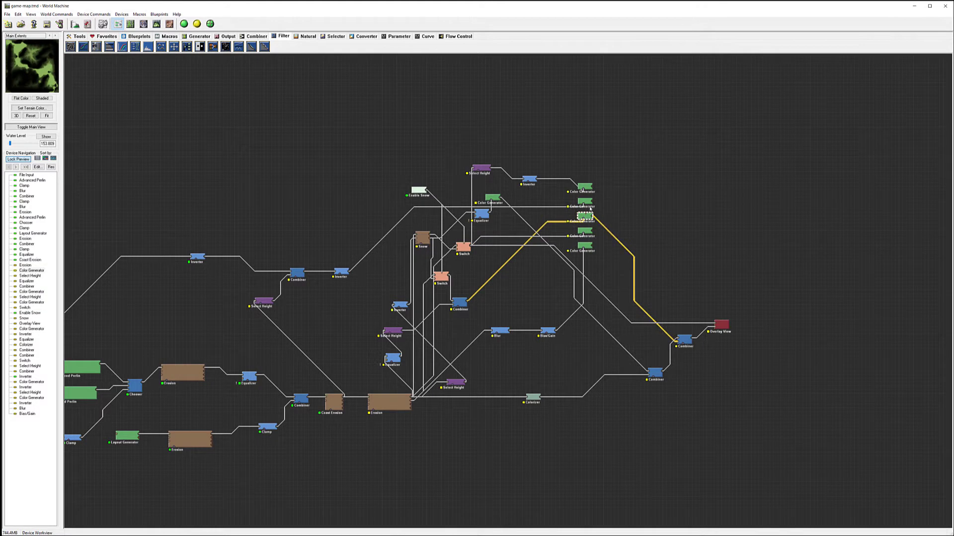
{"action": "left_click", "coordinate": [588, 201]}
{"action": "left_click", "coordinate": [586, 187]}
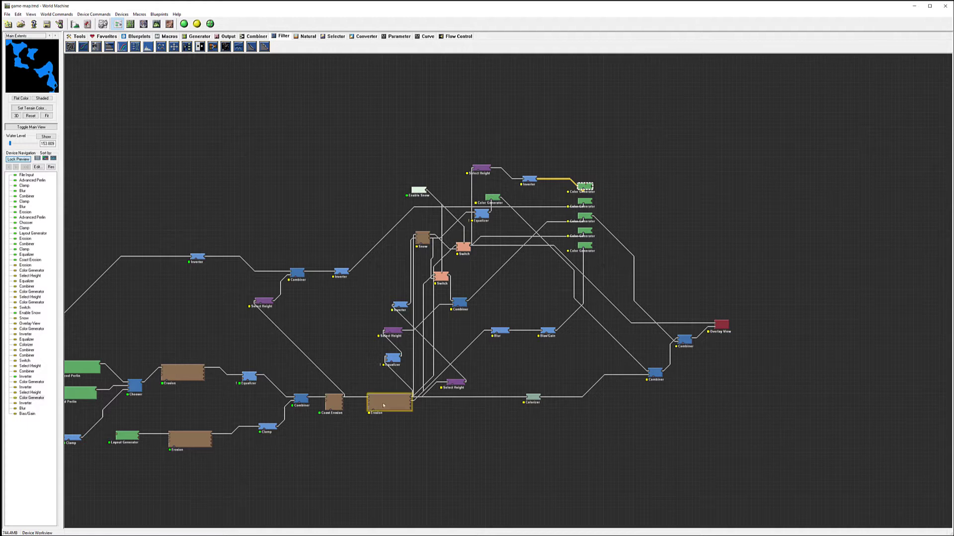
Place a Height Output device in the empty area beside the column of Color Generators
{"action": "left_click", "coordinate": [410, 409]}
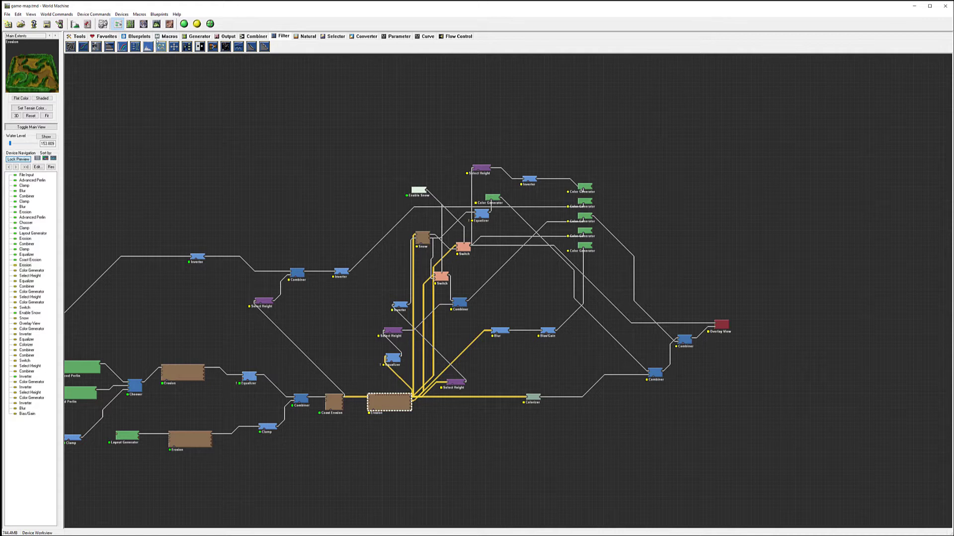
{"action": "left_click", "coordinate": [226, 37]}
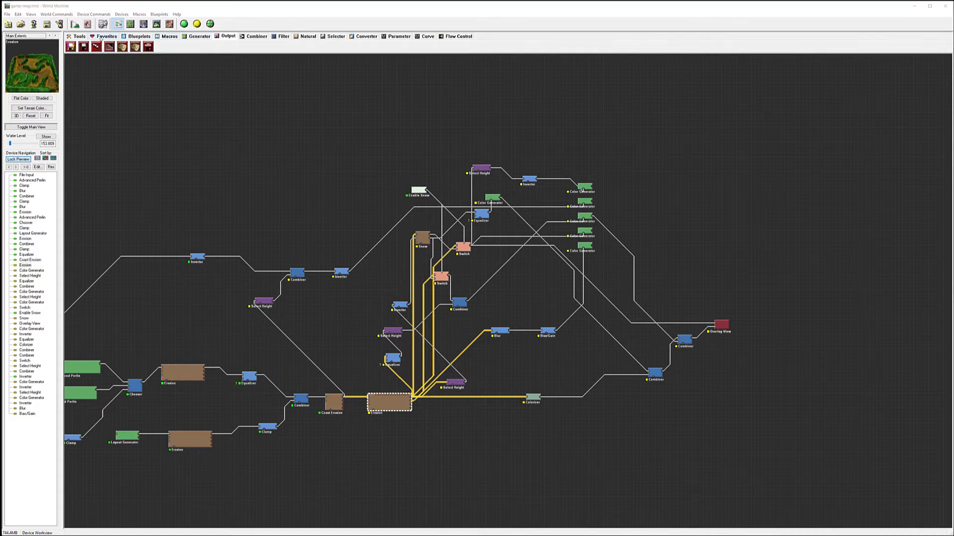
{"action": "left_click", "coordinate": [84, 47]}
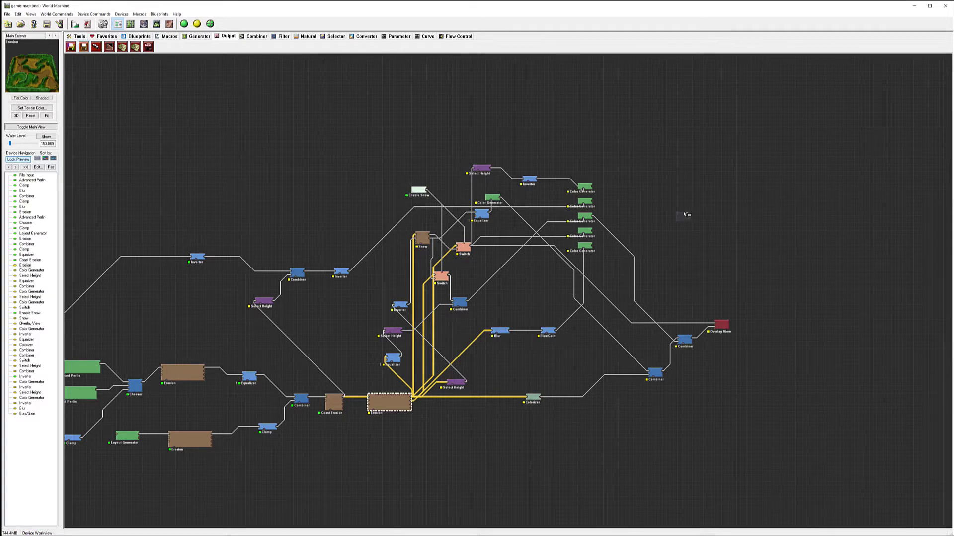
{"action": "left_click", "coordinate": [681, 192]}
Configure the new Height Output to write height.tif in 16-bit TIFF format
{"action": "double_click", "coordinate": [677, 193]}
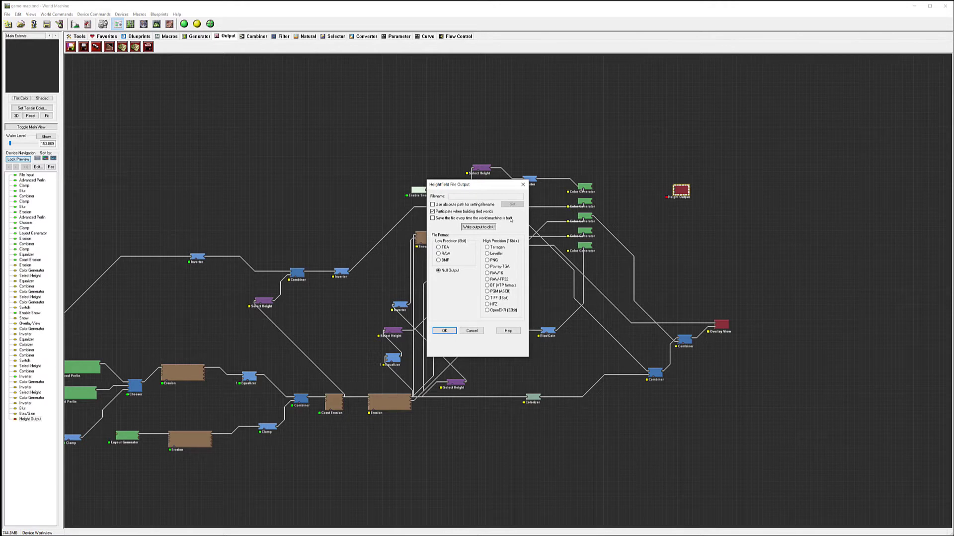
{"action": "left_click", "coordinate": [488, 297]}
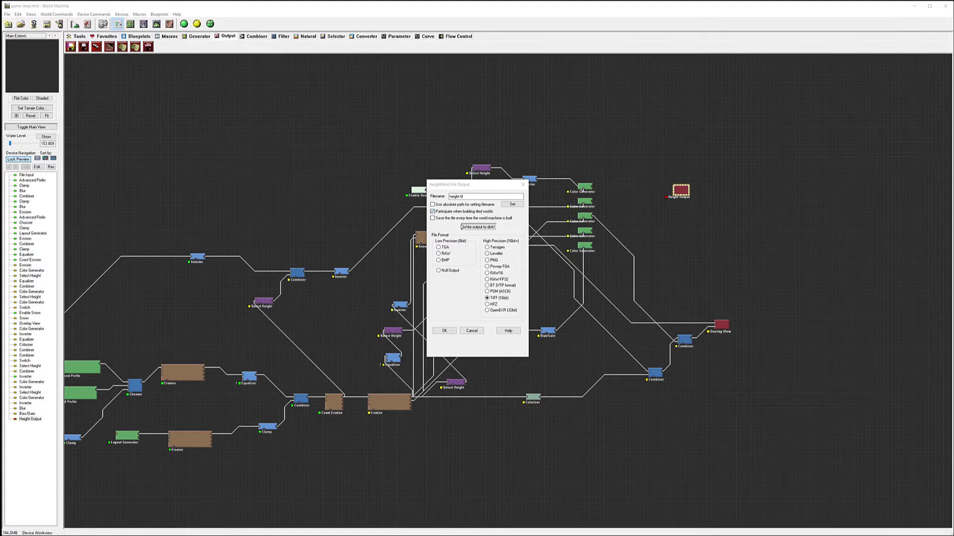
{"action": "left_click", "coordinate": [445, 330]}
Copy the Height Output device and paste six copies of it in a column beneath the original
{"action": "left_click", "coordinate": [685, 187]}
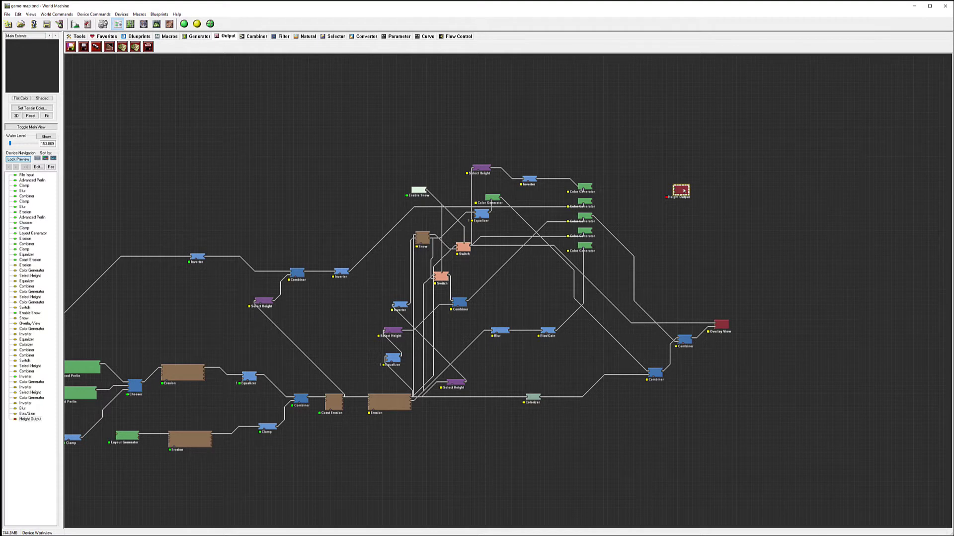
{"action": "key", "text": "ctrl+c"}
{"action": "key", "text": "ctrl+v"}
{"action": "left_click", "coordinate": [685, 210]}
{"action": "key", "text": "ctrl+v"}
{"action": "left_click", "coordinate": [685, 233]}
{"action": "key", "text": "ctrl+v"}
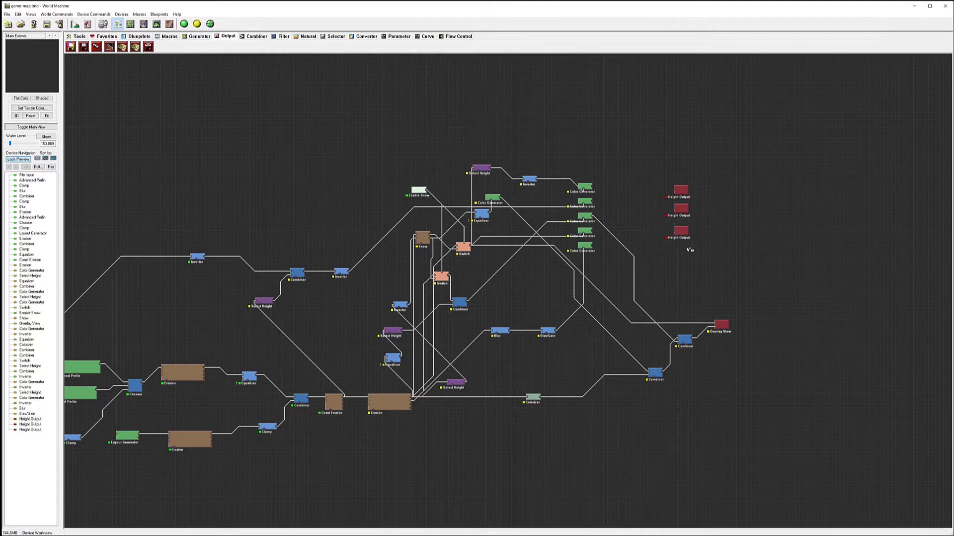
{"action": "left_click", "coordinate": [688, 253]}
{"action": "key", "text": "ctrl+v"}
{"action": "left_click", "coordinate": [688, 271]}
{"action": "key", "text": "ctrl+v"}
{"action": "left_click", "coordinate": [689, 290]}
{"action": "key", "text": "ctrl+v"}
{"action": "left_click", "coordinate": [690, 304]}
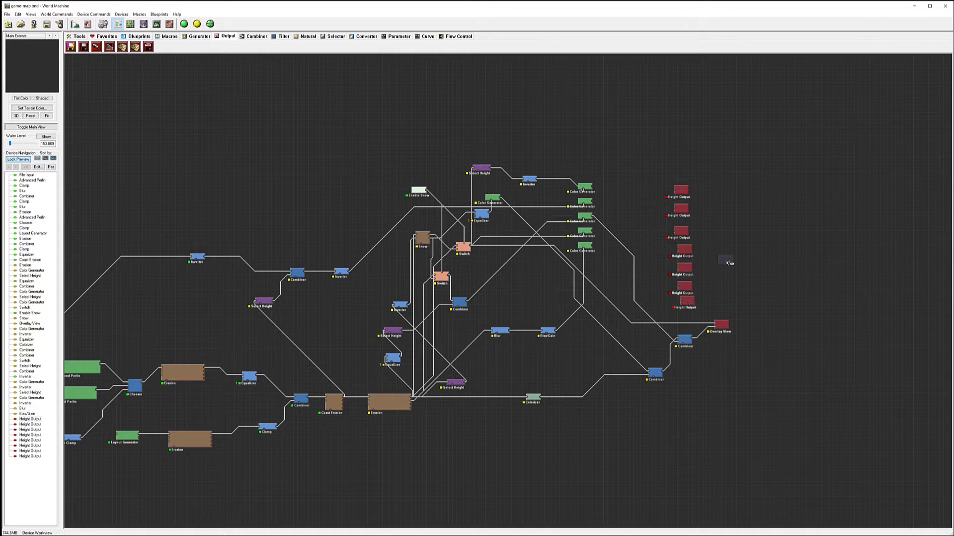
{"action": "mouse_move", "coordinate": [538, 179]}
{"action": "left_mouse_down"}
{"action": "mouse_move", "coordinate": [667, 187]}
{"action": "mouse_move", "coordinate": [552, 182]}
{"action": "left_mouse_up"}
{"action": "right_click", "coordinate": [552, 182]}
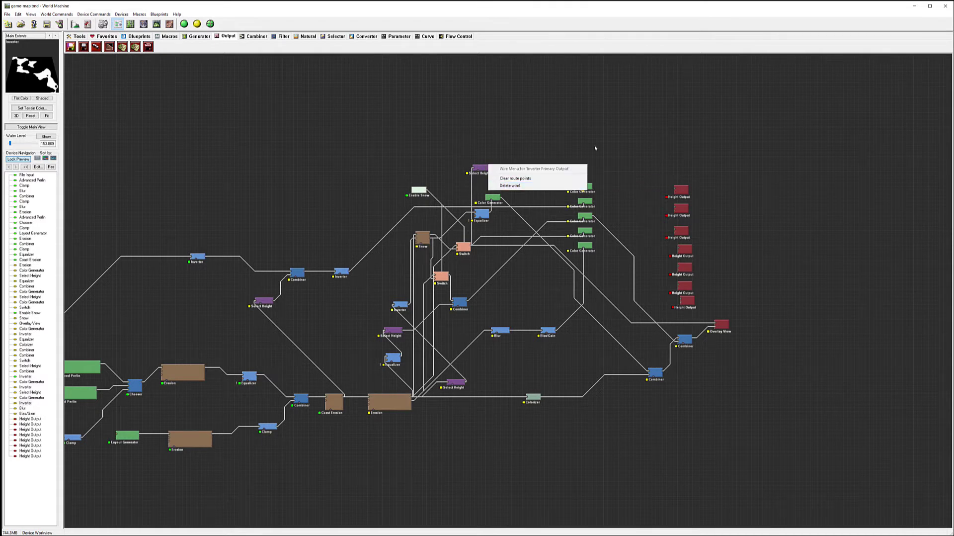
{"action": "left_click", "coordinate": [613, 145]}
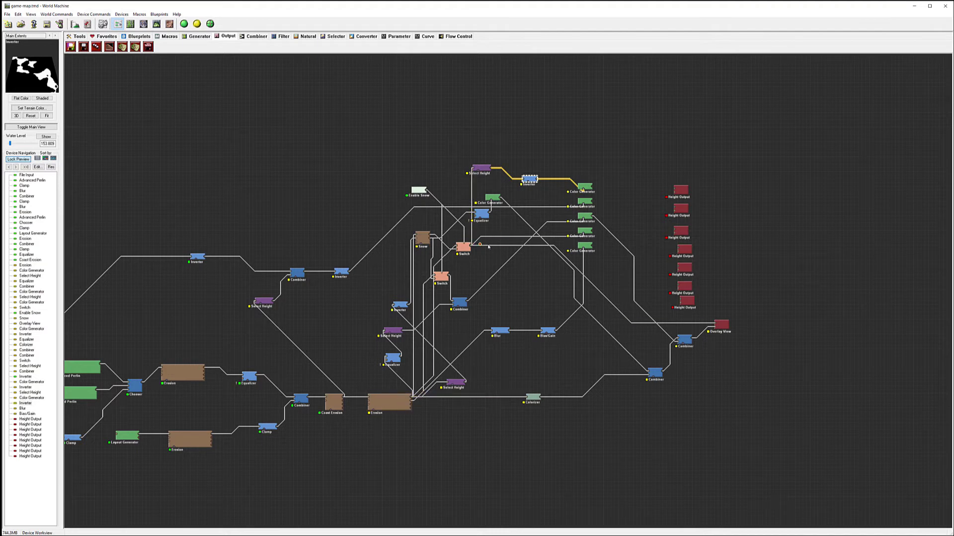
Connect the upper Switch output to the topmost Height Output, and move the Color Generator it feeds well above the column
{"action": "left_click", "coordinate": [586, 232]}
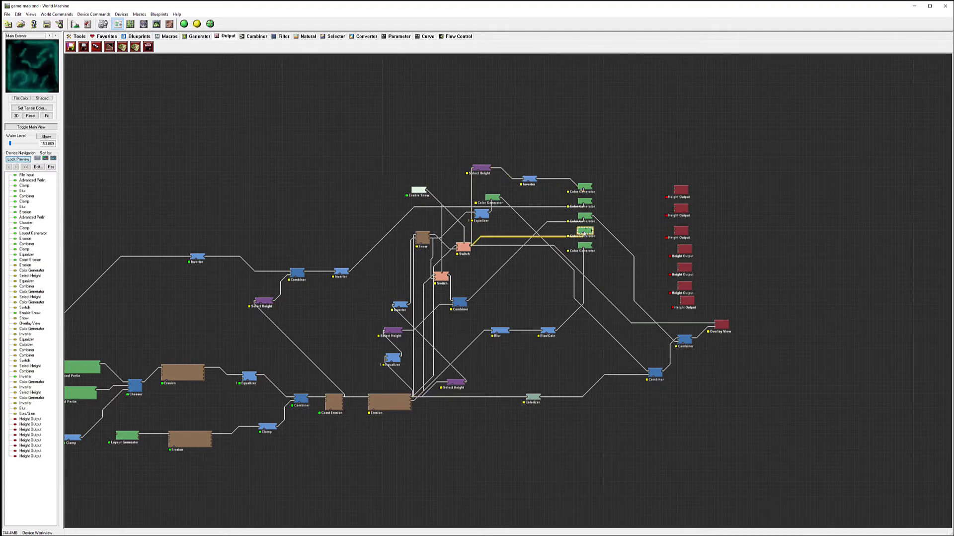
{"action": "left_click", "coordinate": [464, 247]}
{"action": "left_click_drag", "start_coordinate": [645, 243], "coordinate": [674, 191]}
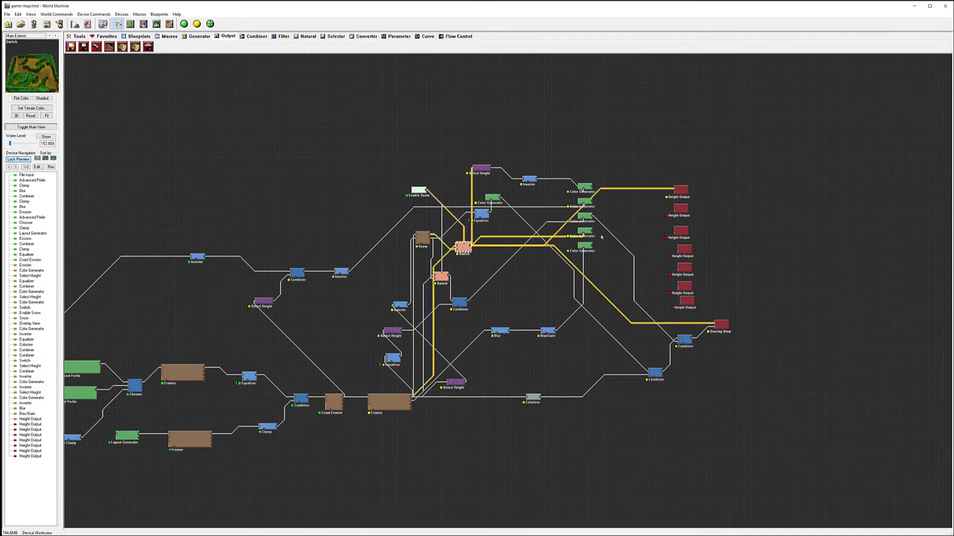
{"action": "left_click_drag", "start_coordinate": [585, 233], "coordinate": [589, 88]}
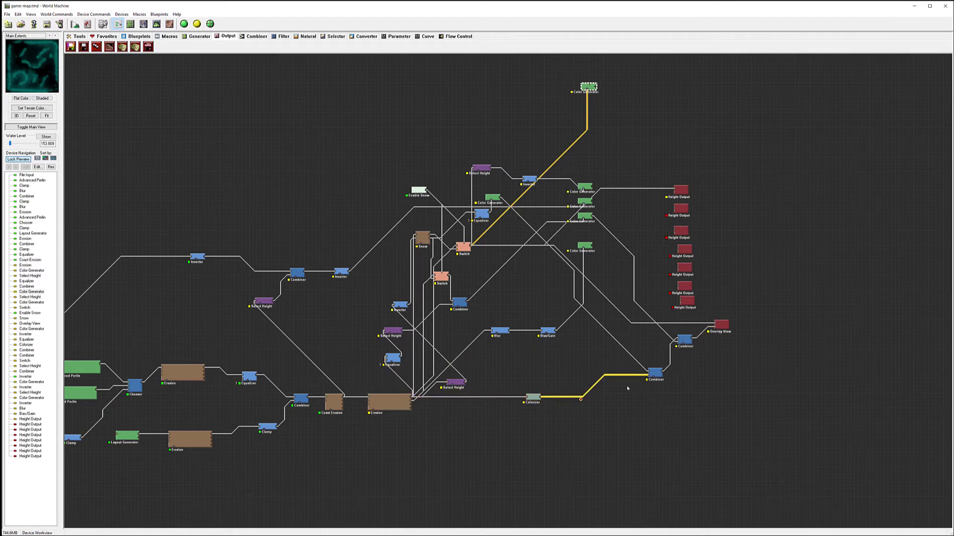
Feed the Inverter after the Select Height Combiner into the second Height Output, and move its orange Color Generator up beside the one set aside
{"action": "left_click", "coordinate": [656, 372]}
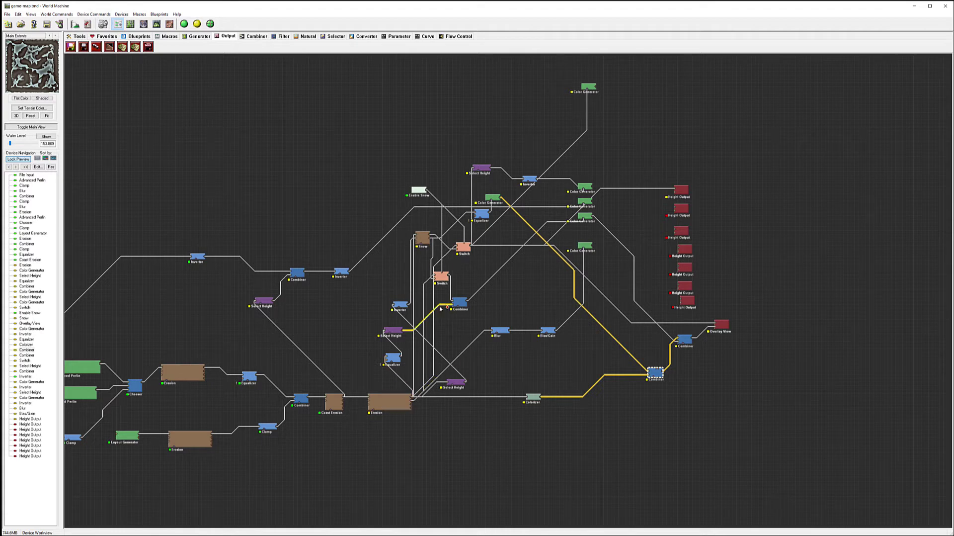
{"action": "left_click", "coordinate": [588, 202]}
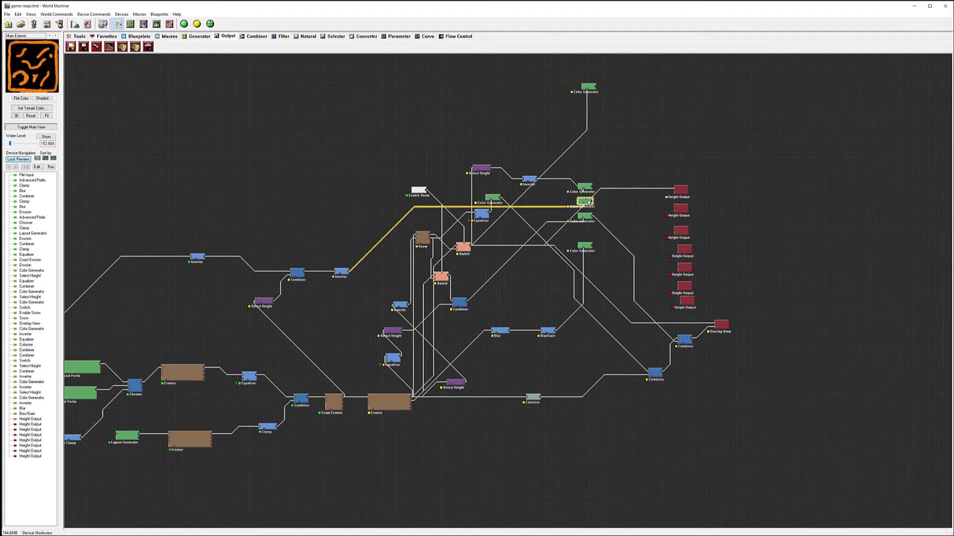
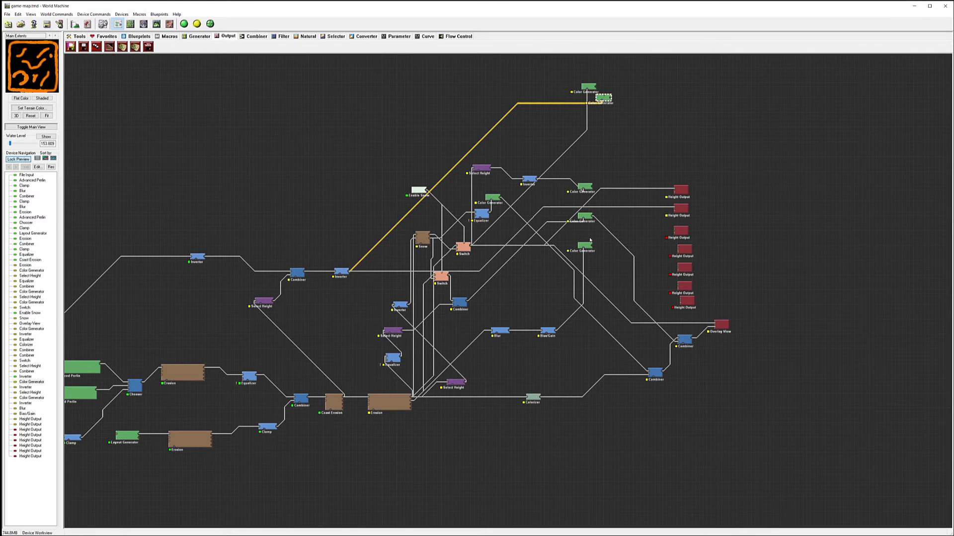
Rename the second Height Output in the column as "Restriction"
{"action": "left_click", "coordinate": [686, 189]}
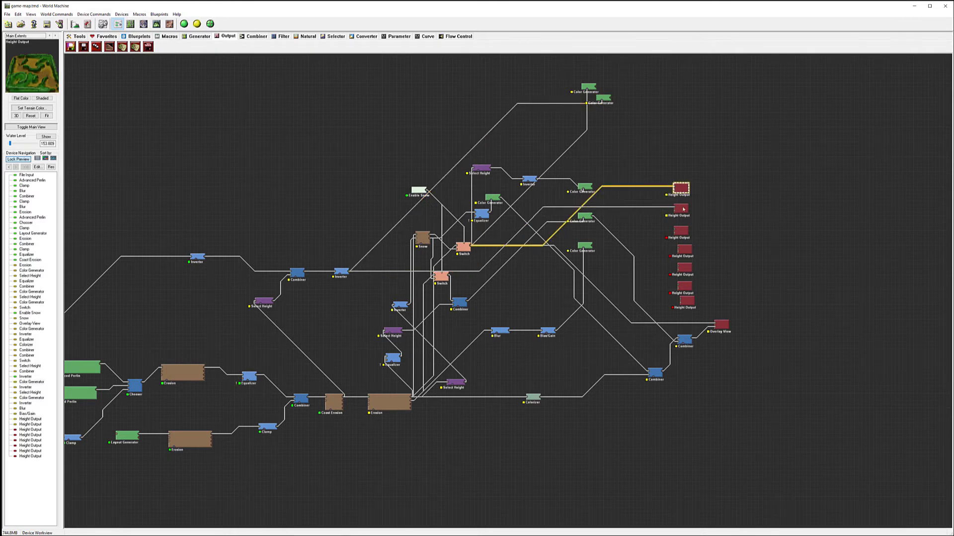
{"action": "right_click", "coordinate": [683, 209]}
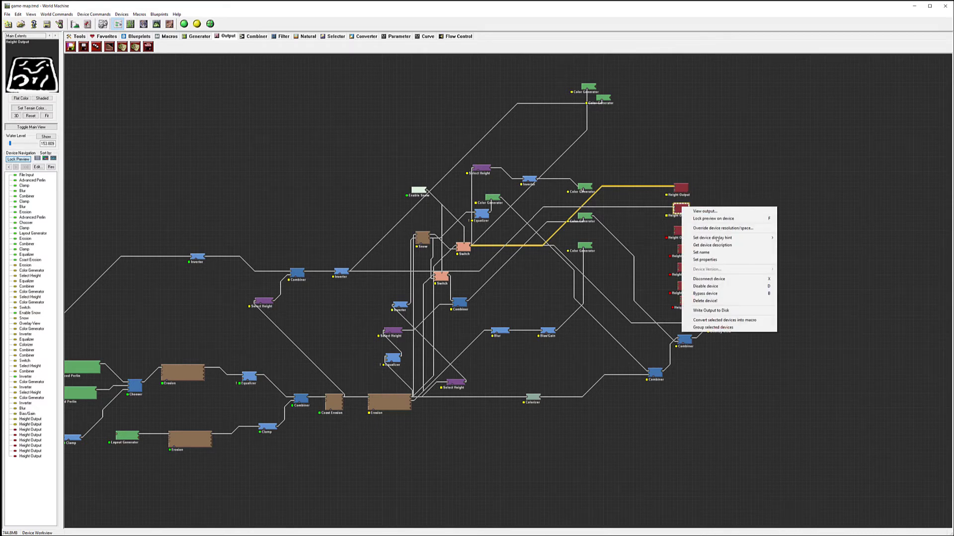
{"action": "left_click", "coordinate": [723, 252]}
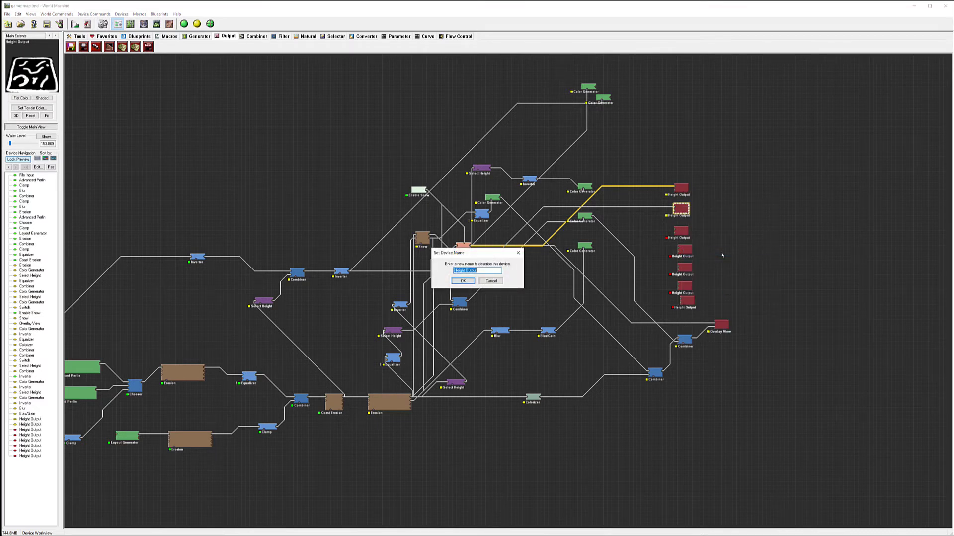
{"action": "type", "text": "Restriction"}
{"action": "left_click", "coordinate": [462, 281]}
Rename the topmost Height Output, fed by the Switch, as "Shape"
{"action": "right_click", "coordinate": [682, 189]}
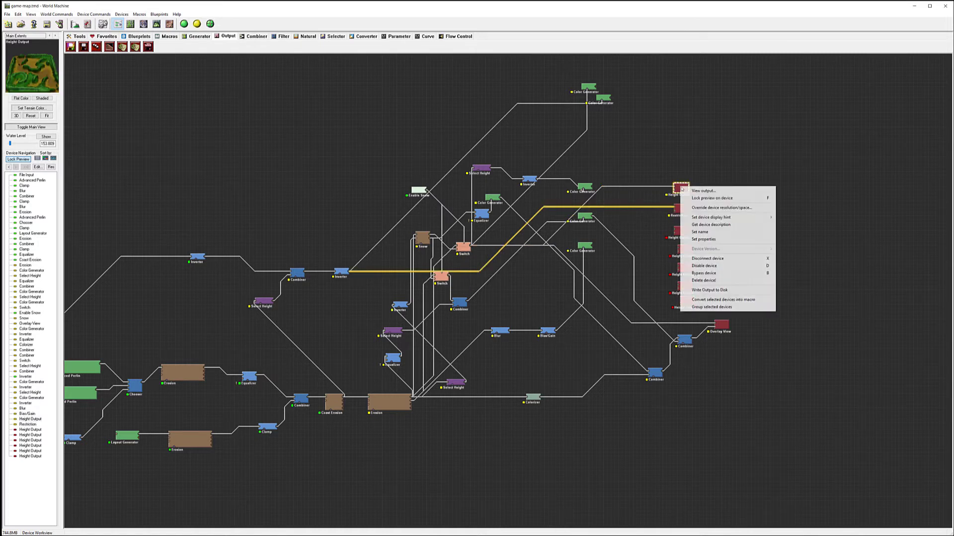
{"action": "left_click", "coordinate": [720, 233]}
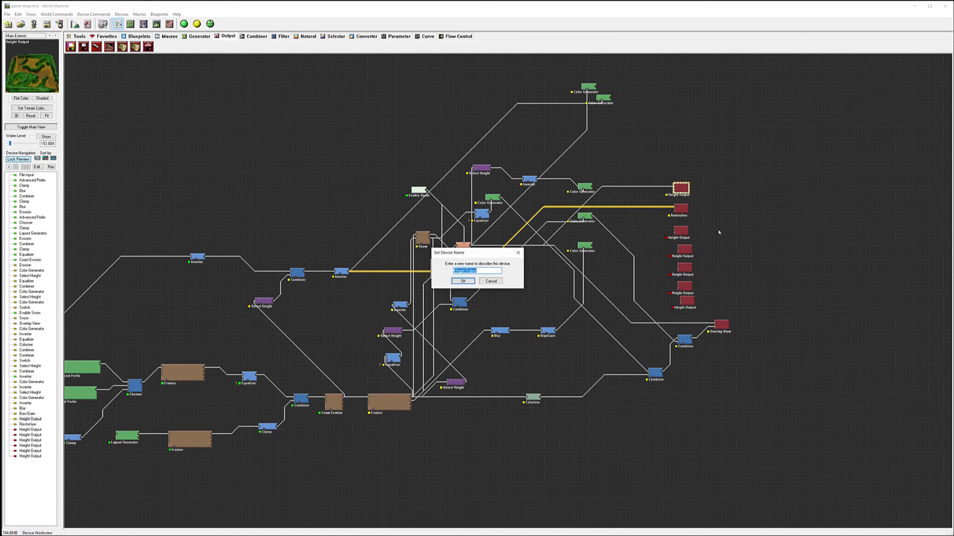
{"action": "type", "text": "SN"}
{"action": "left_click", "coordinate": [463, 280]}
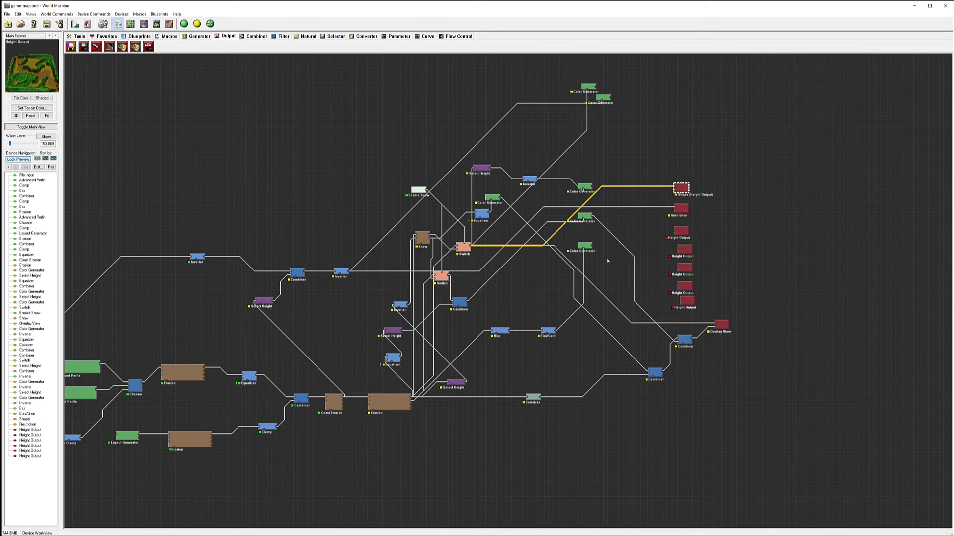
Connect the output of the Combiner feeding the light green Color Generator to the third Height Output
{"action": "left_click", "coordinate": [589, 215]}
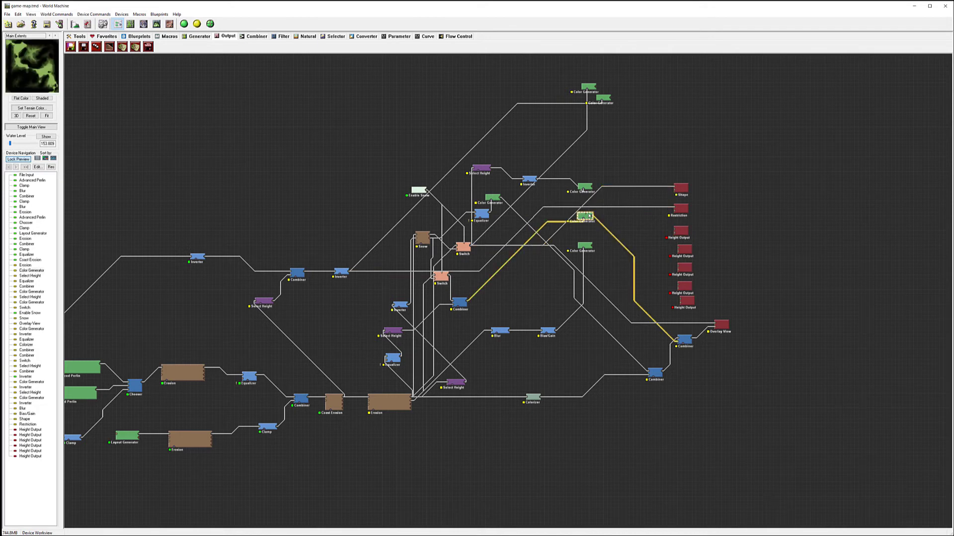
{"action": "left_click", "coordinate": [682, 231]}
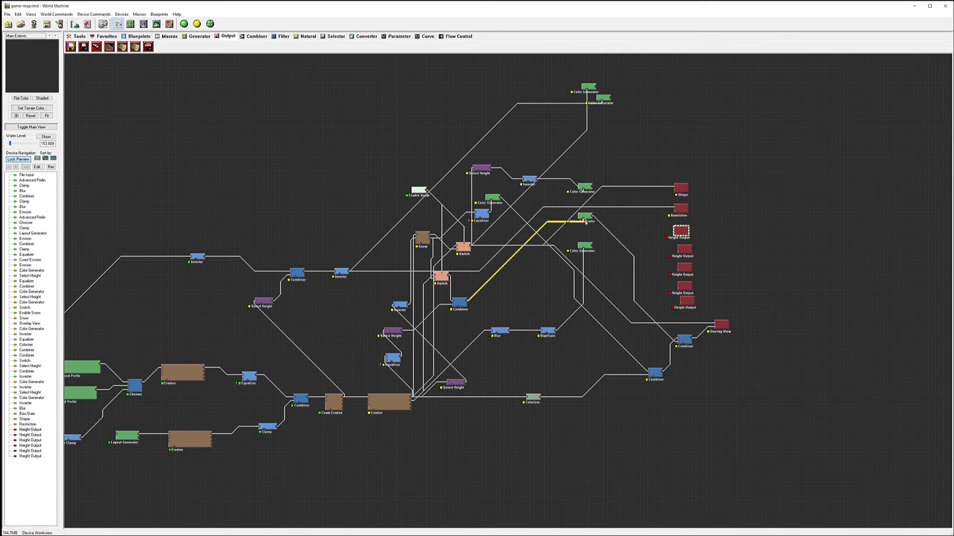
{"action": "left_click_drag", "start_coordinate": [467, 301], "coordinate": [678, 238]}
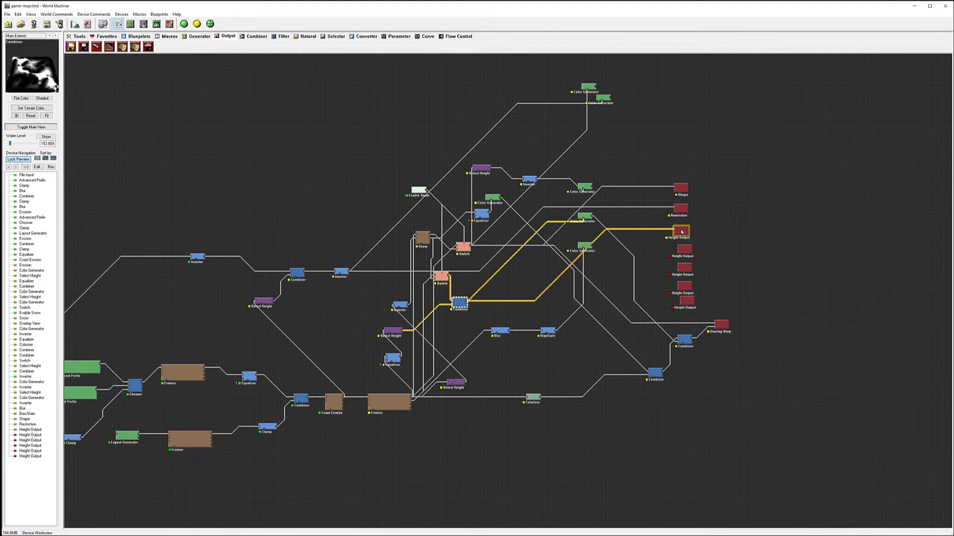
Rename the third Height Output as "Plants/Wet"
{"action": "right_click", "coordinate": [679, 229]}
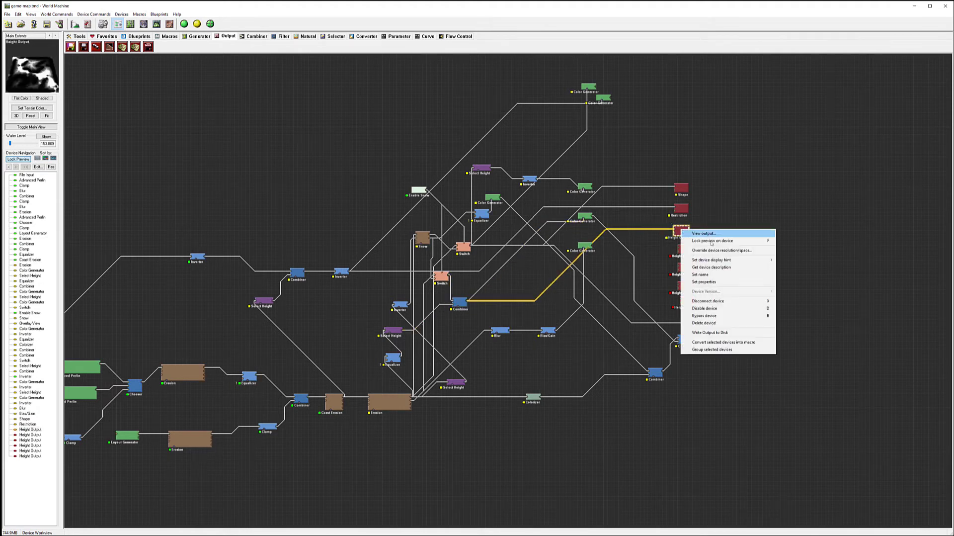
{"action": "left_click", "coordinate": [705, 275]}
{"action": "type", "text": "We"}
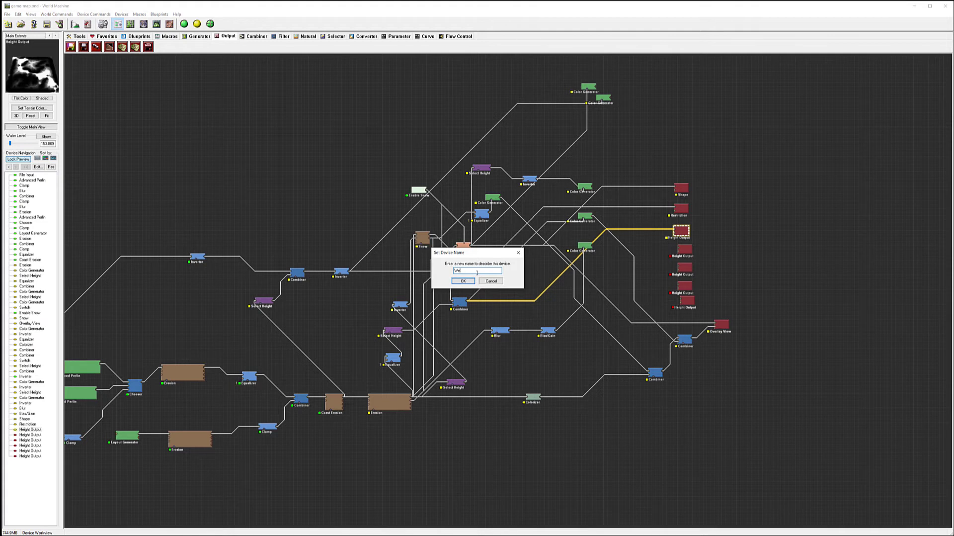
{"action": "key", "text": "BackSpace"}
{"action": "key", "text": "BackSpace"}
{"action": "type", "text": "Plan"}
{"action": "left_click", "coordinate": [463, 281]}
Set the output filename of the Plants/Wet device to wet
{"action": "double_click", "coordinate": [682, 230]}
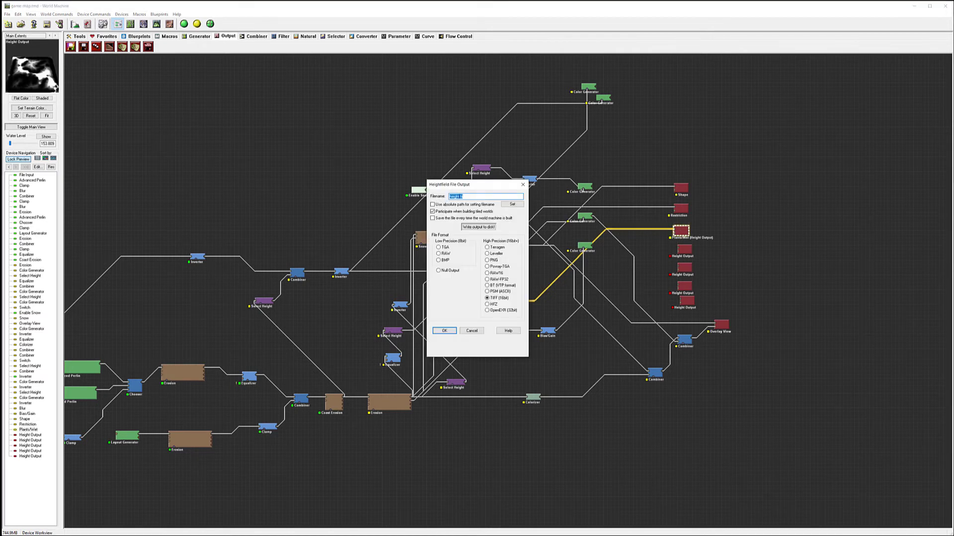
{"action": "type", "text": "wet"}
{"action": "left_click", "coordinate": [448, 332]}
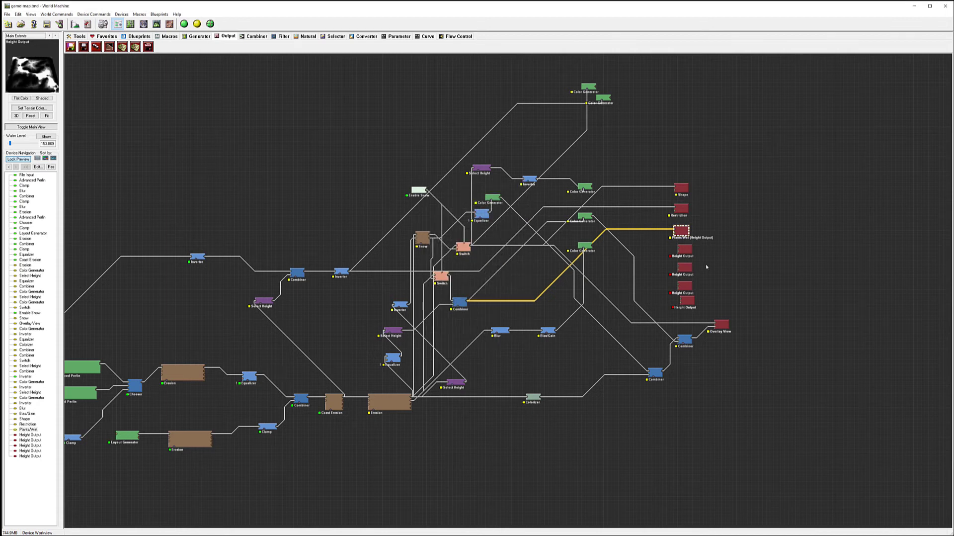
Align the fourth Height Output with the column, shift the Bias/Gain Color Generator slightly, and move the Combiner-fed Color Generator up with those set aside
{"action": "left_click", "coordinate": [684, 249]}
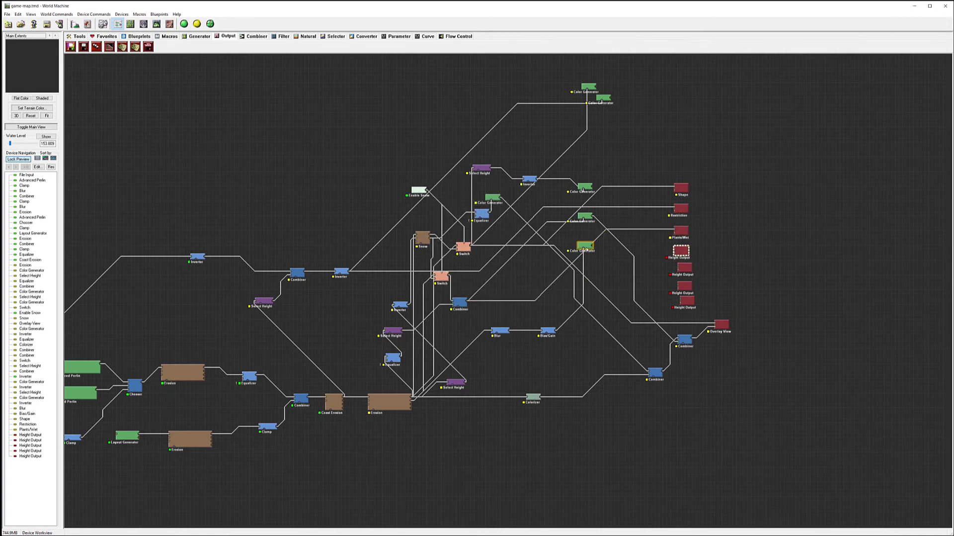
{"action": "left_click_drag", "start_coordinate": [587, 247], "coordinate": [602, 258]}
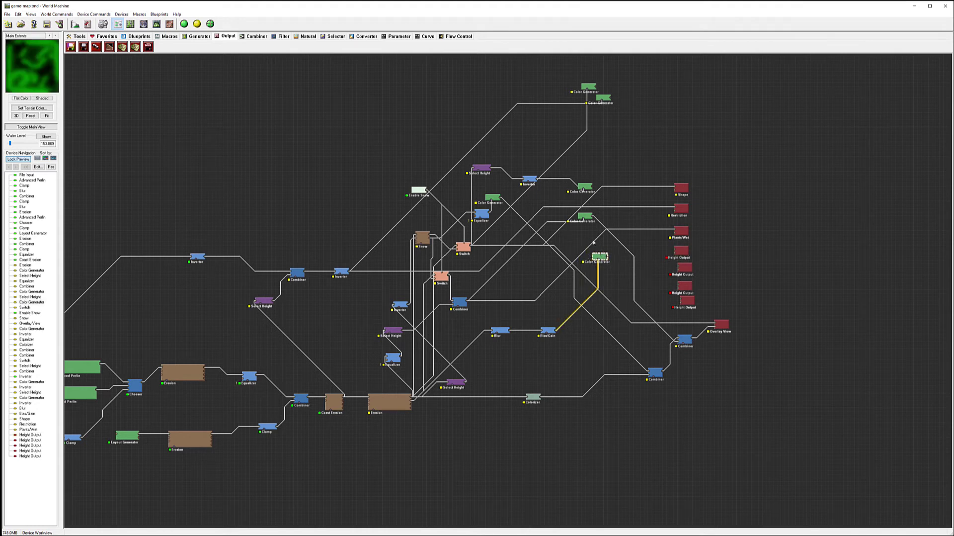
{"action": "left_click", "coordinate": [588, 217]}
{"action": "left_click_drag", "start_coordinate": [588, 216], "coordinate": [607, 117]}
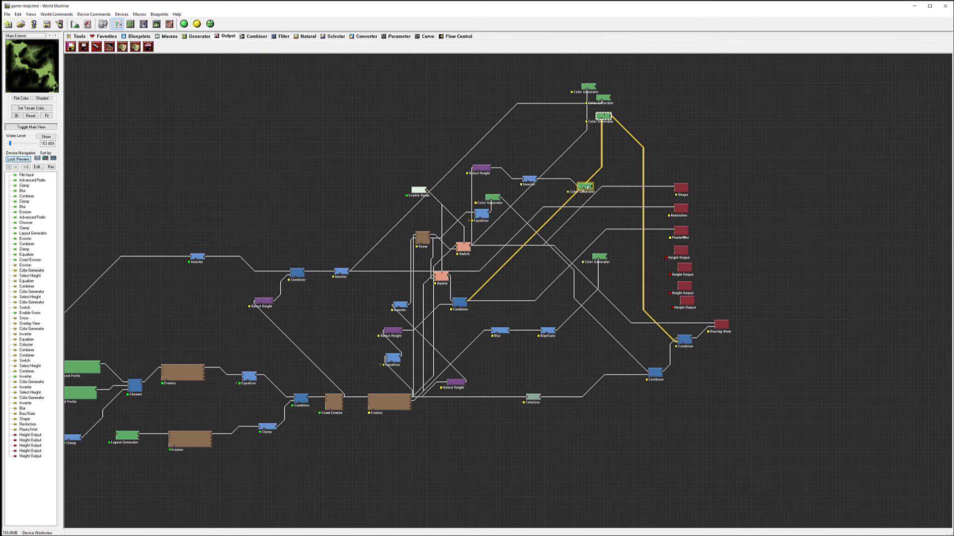
Rename the fourth Height Output as "Water level" and connect the upper Inverter output to it
{"action": "left_click", "coordinate": [587, 186]}
{"action": "left_click", "coordinate": [682, 252]}
{"action": "right_click", "coordinate": [683, 252]}
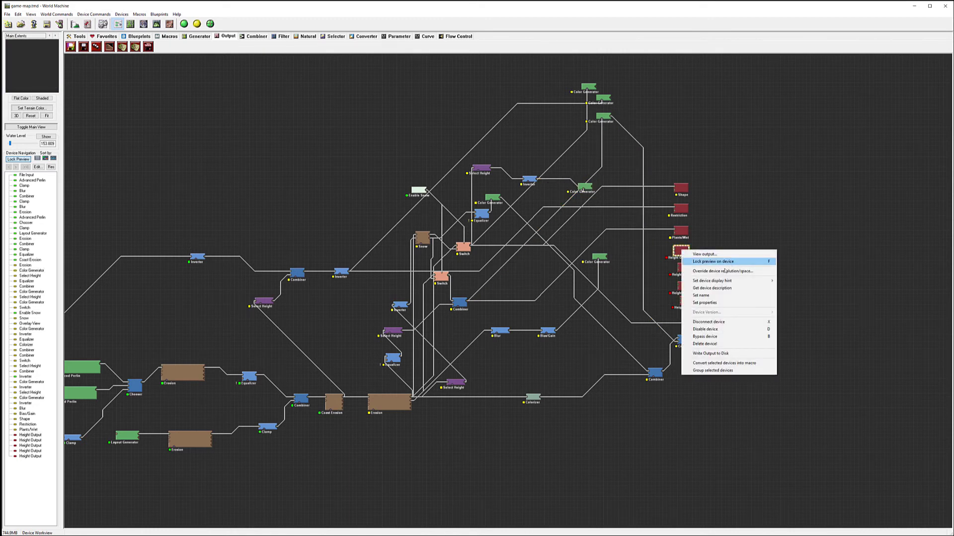
{"action": "left_click", "coordinate": [715, 296]}
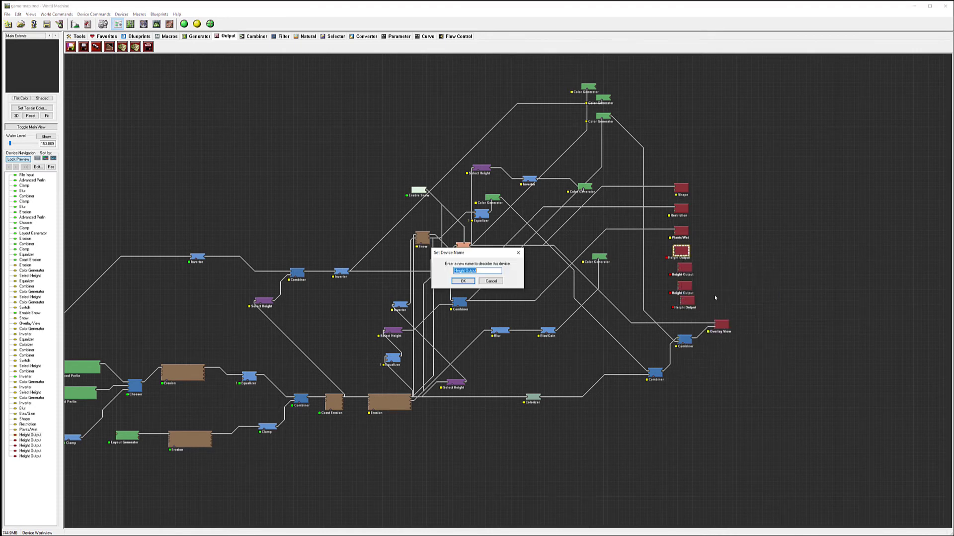
{"action": "type", "text": "Water level"}
{"action": "left_click", "coordinate": [463, 281]}
{"action": "left_click", "coordinate": [536, 180]}
{"action": "left_click_drag", "start_coordinate": [537, 182], "coordinate": [680, 250]}
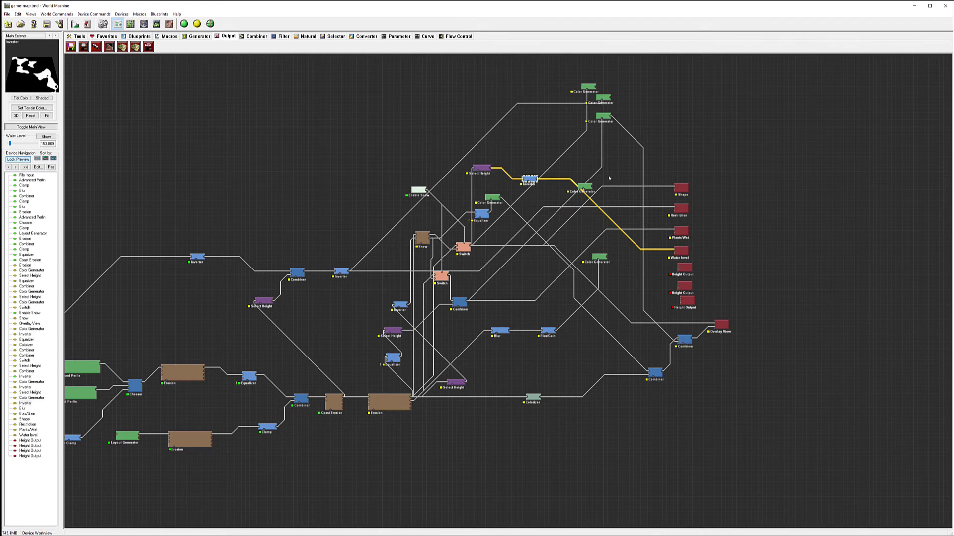
Move the Color Generator beside the upper Inverter up to the top group, and delete the three redundant Color Generators there
{"action": "left_click_drag", "start_coordinate": [586, 187], "coordinate": [606, 79]}
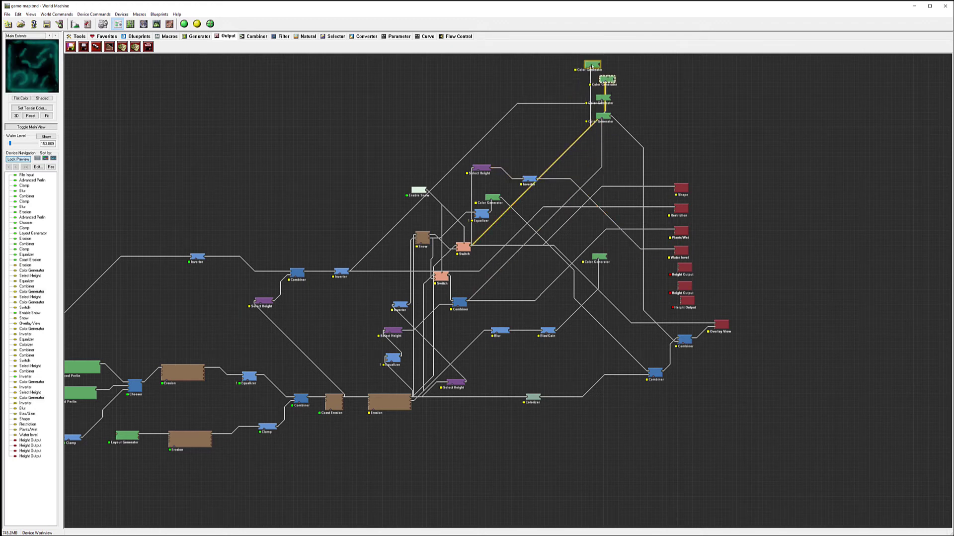
{"action": "left_click", "coordinate": [592, 66]}
{"action": "key", "text": "Delete"}
{"action": "left_click", "coordinate": [607, 79]}
{"action": "key", "text": "Delete"}
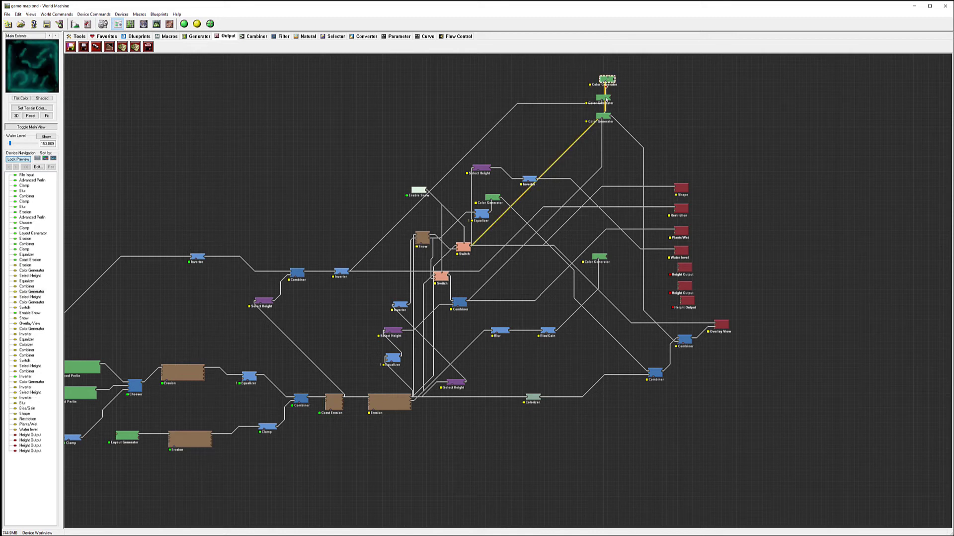
{"action": "left_click", "coordinate": [604, 97]}
{"action": "key", "text": "Delete"}
Move the Combiner-fed Color Generator down beside the final Combiners, and regroup the last Combiner and the Overlay View close by
{"action": "left_click_drag", "start_coordinate": [606, 118], "coordinate": [600, 361]}
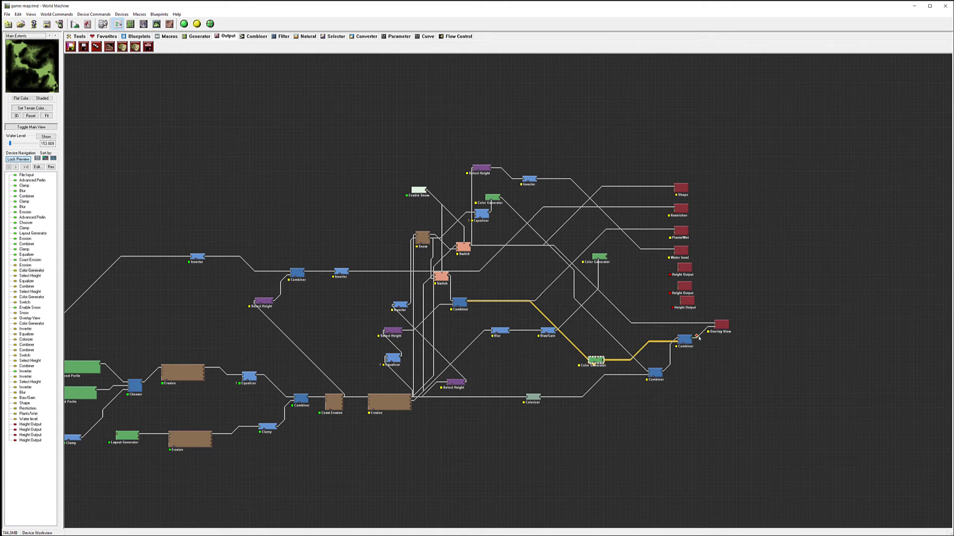
{"action": "left_click_drag", "start_coordinate": [722, 325], "coordinate": [685, 362]}
{"action": "left_click_drag", "start_coordinate": [725, 336], "coordinate": [695, 340]}
Rename the fifth Height Output as "Temperature" and connect the Bias/Gain output to it
{"action": "left_click", "coordinate": [600, 258]}
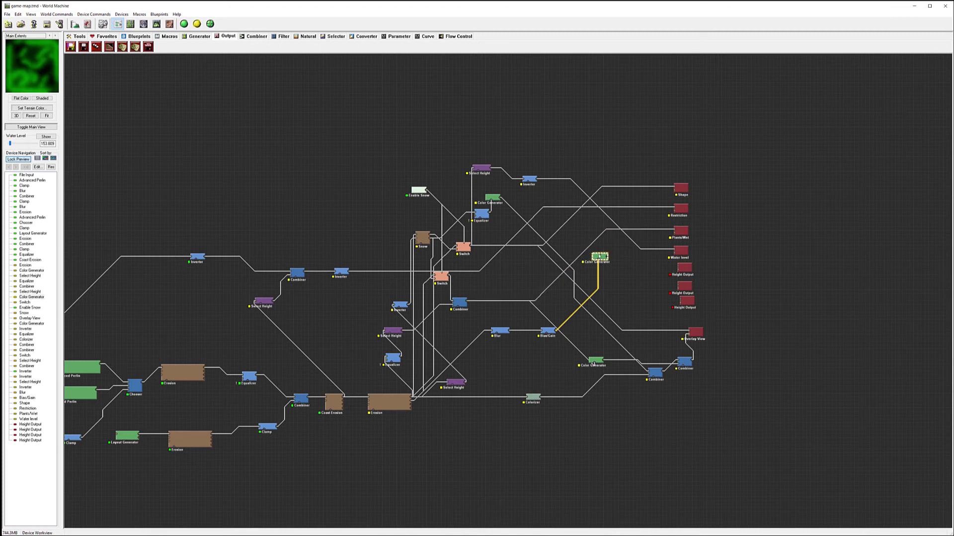
{"action": "left_click", "coordinate": [685, 268]}
{"action": "right_click", "coordinate": [686, 269]}
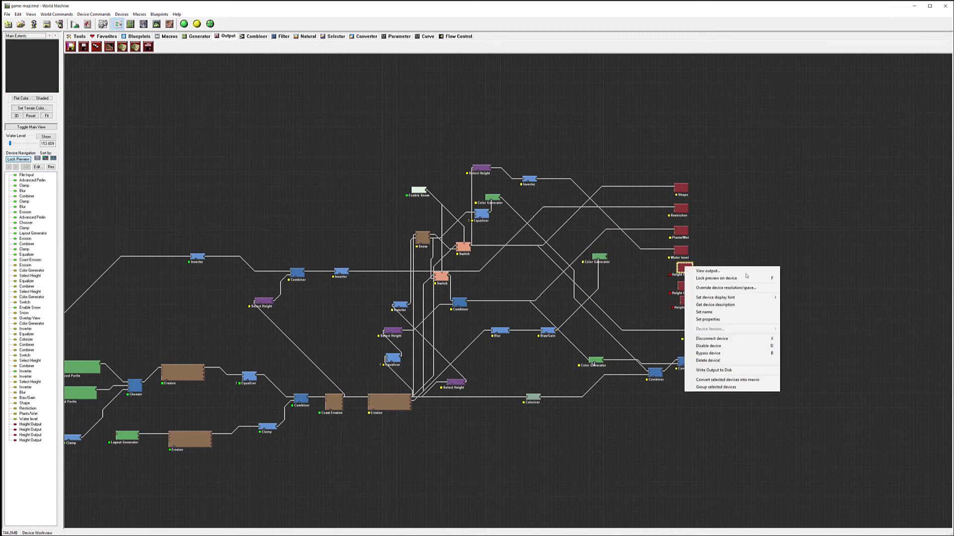
{"action": "left_click", "coordinate": [706, 311]}
{"action": "type", "text": "Temperature"}
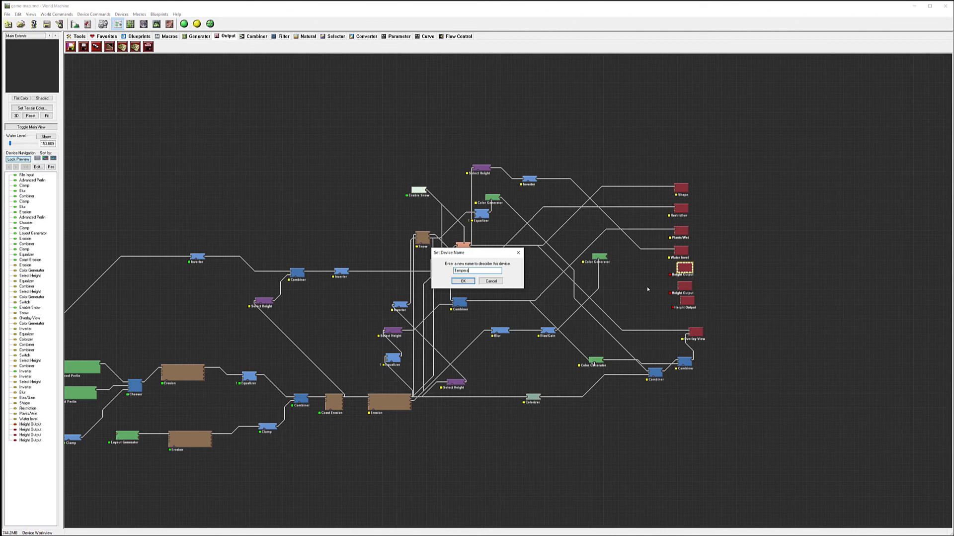
{"action": "left_click", "coordinate": [464, 281]}
{"action": "left_click_drag", "start_coordinate": [556, 331], "coordinate": [674, 273]}
Delete the Color Generator fed by Bias/Gain, and align the last three Height Outputs with the output column
{"action": "left_click", "coordinate": [605, 257]}
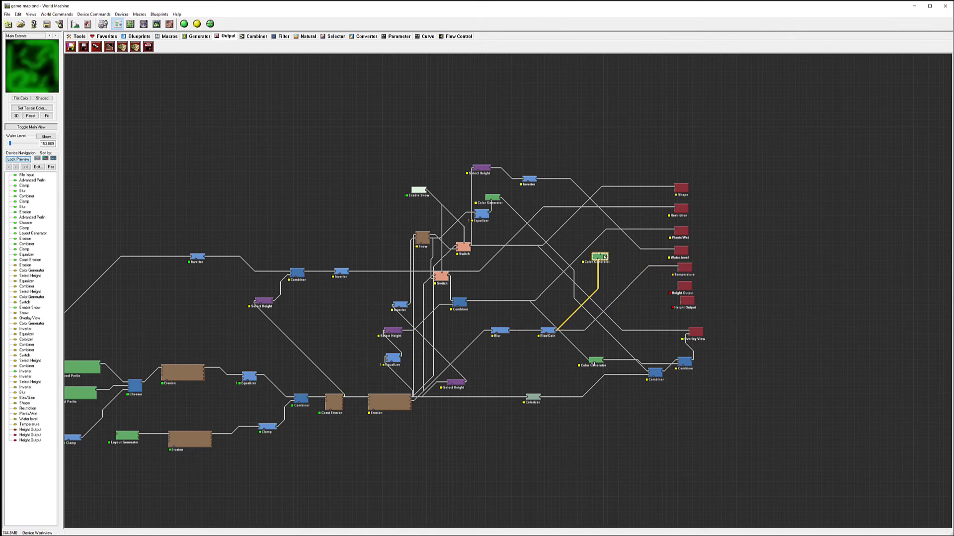
{"action": "key", "text": "Delete"}
{"action": "left_click_drag", "start_coordinate": [686, 269], "coordinate": [685, 304]}
{"action": "left_click", "coordinate": [685, 288]}
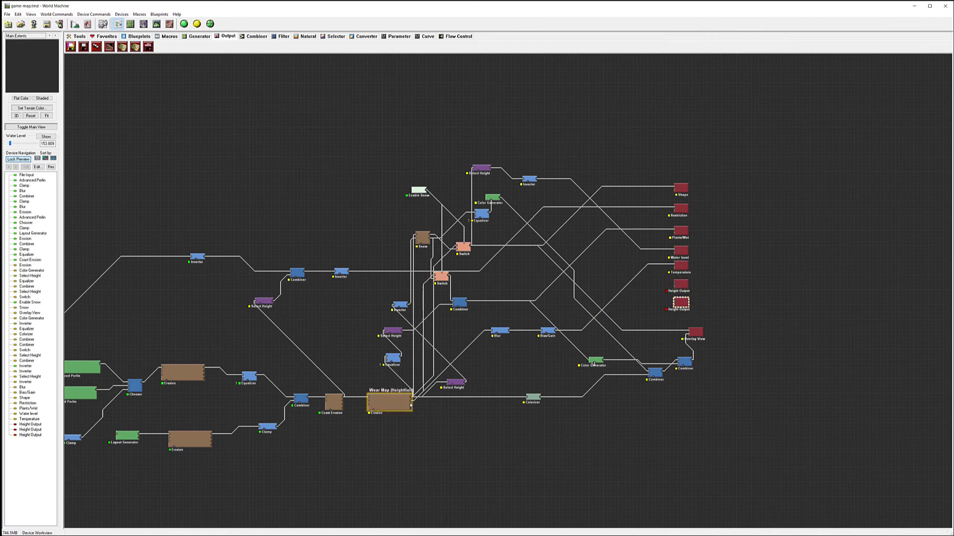
Connect the final Erosion's Wear Map to the Height Output below Temperature and set its output filename to wear
{"action": "left_click_drag", "start_coordinate": [411, 406], "coordinate": [686, 288]}
{"action": "double_click", "coordinate": [686, 288]}
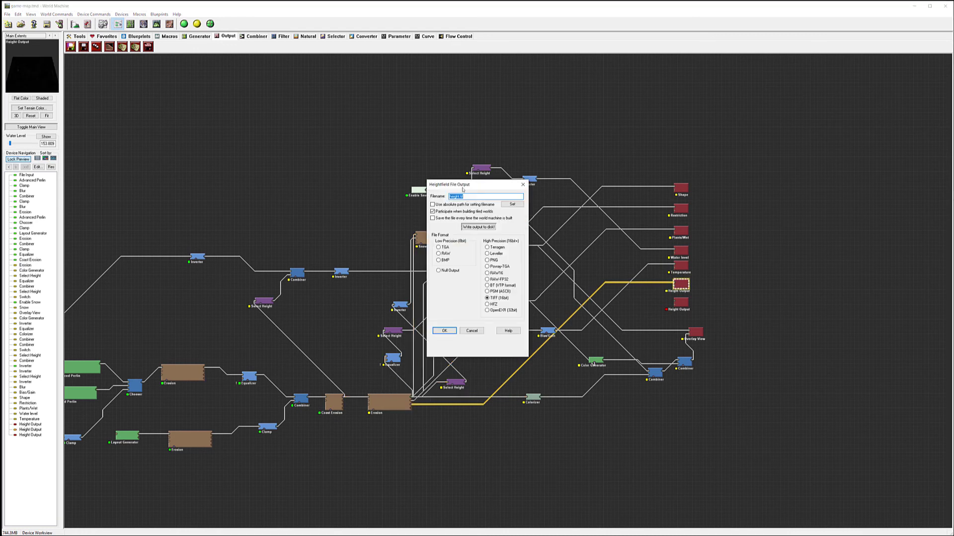
{"action": "left_click_drag", "start_coordinate": [458, 196], "coordinate": [389, 195]}
{"action": "key", "text": "BackSpace"}
{"action": "type", "text": "wea"}
{"action": "left_click", "coordinate": [445, 330]}
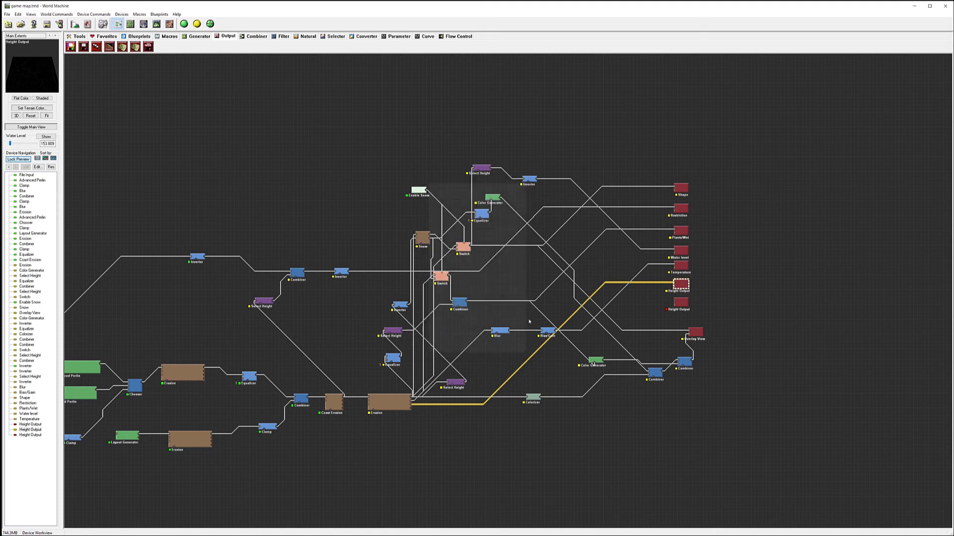
Set the output filename of the Temperature device to temp
{"action": "left_click", "coordinate": [681, 265]}
{"action": "right_click", "coordinate": [688, 264]}
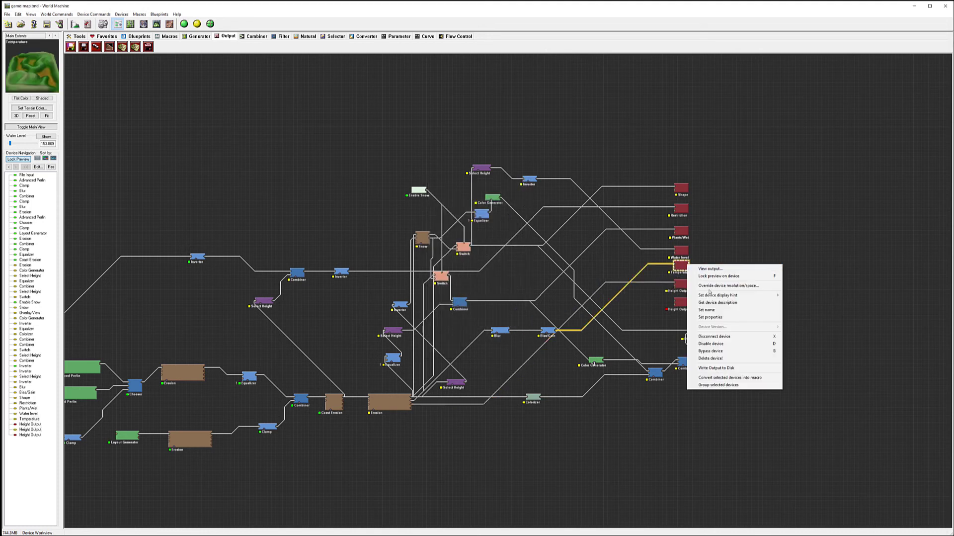
{"action": "double_click", "coordinate": [681, 266]}
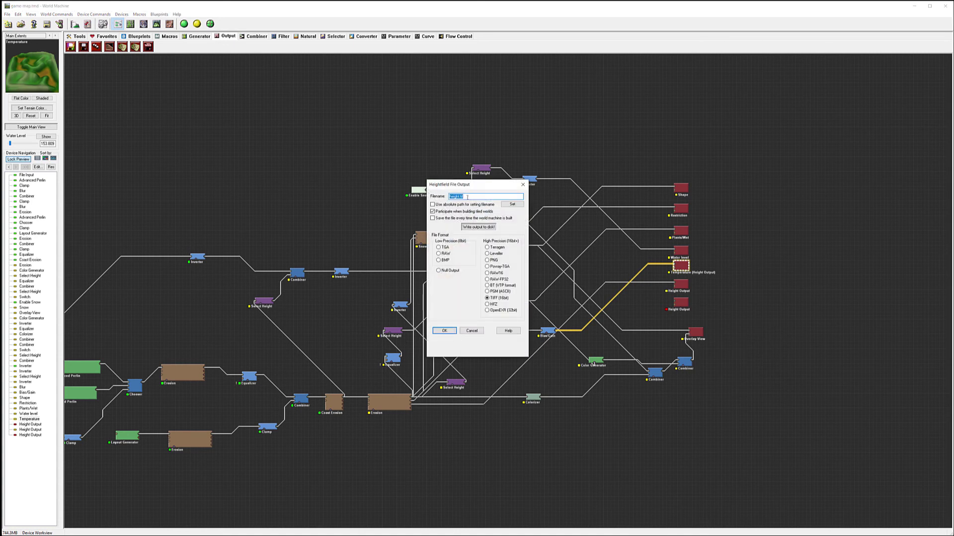
{"action": "double_click", "coordinate": [456, 196]}
{"action": "key", "text": "BackSpace"}
{"action": "left_click", "coordinate": [455, 332]}
{"action": "double_click", "coordinate": [681, 250]}
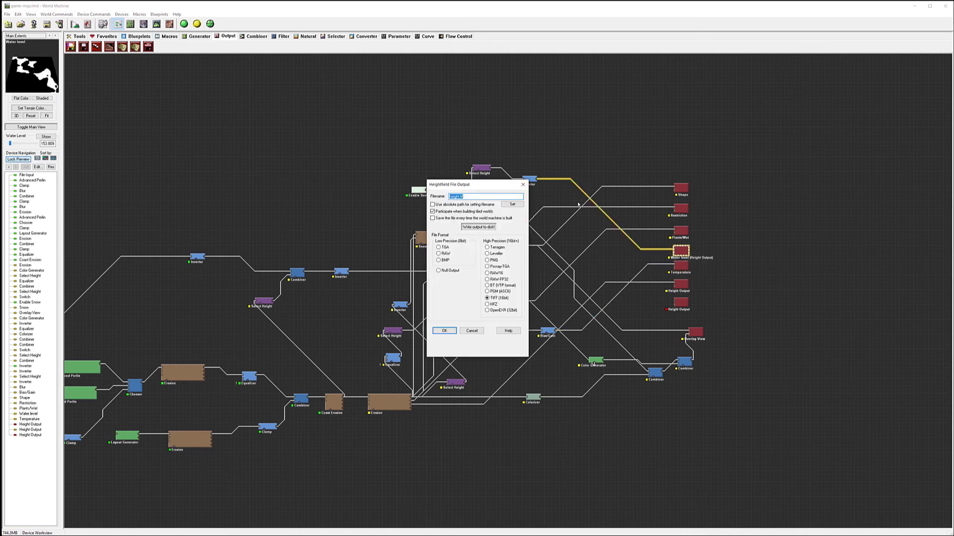
{"action": "left_click", "coordinate": [522, 184]}
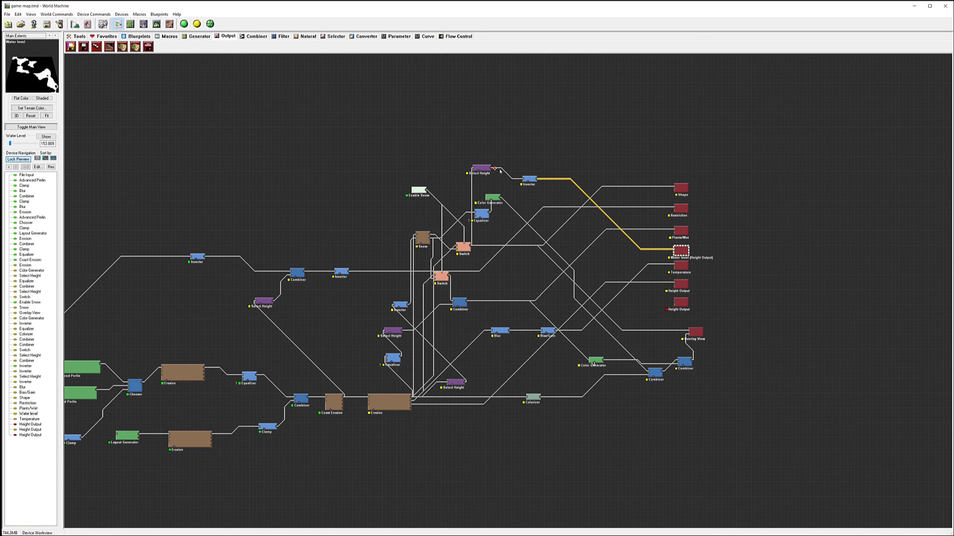
{"action": "left_click", "coordinate": [482, 168]}
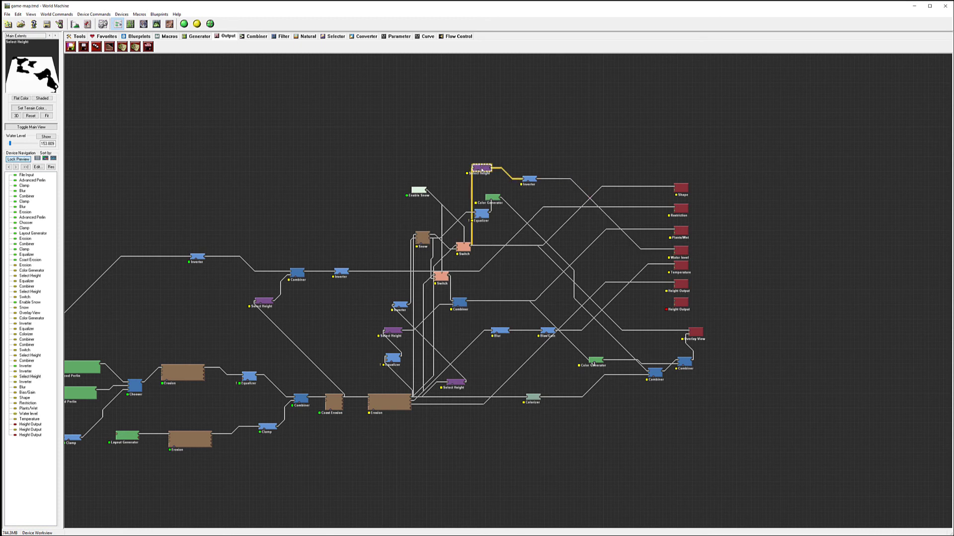
Set the output filename of the Water level device to watershape
{"action": "double_click", "coordinate": [682, 251]}
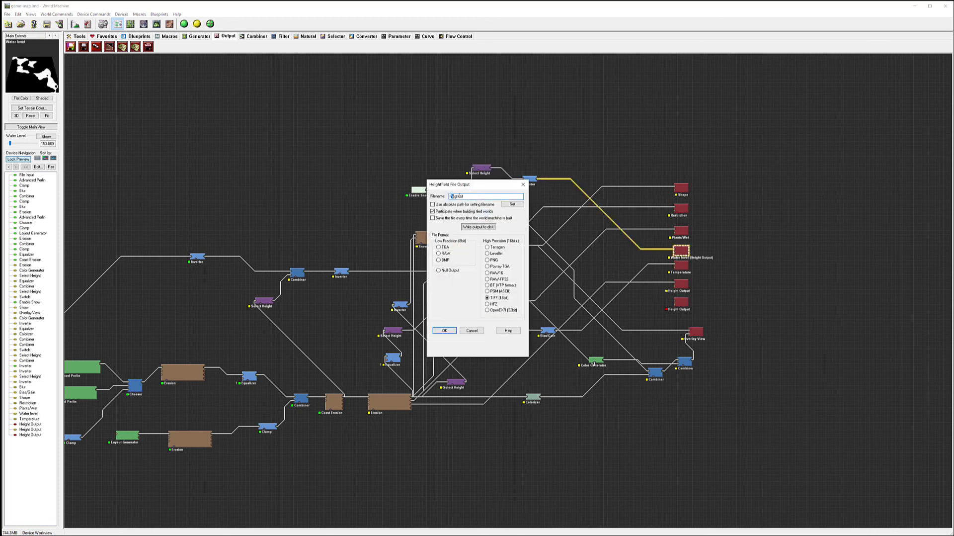
{"action": "left_click_drag", "start_coordinate": [460, 196], "coordinate": [449, 196]}
{"action": "type", "text": "watershap"}
{"action": "left_click", "coordinate": [445, 330]}
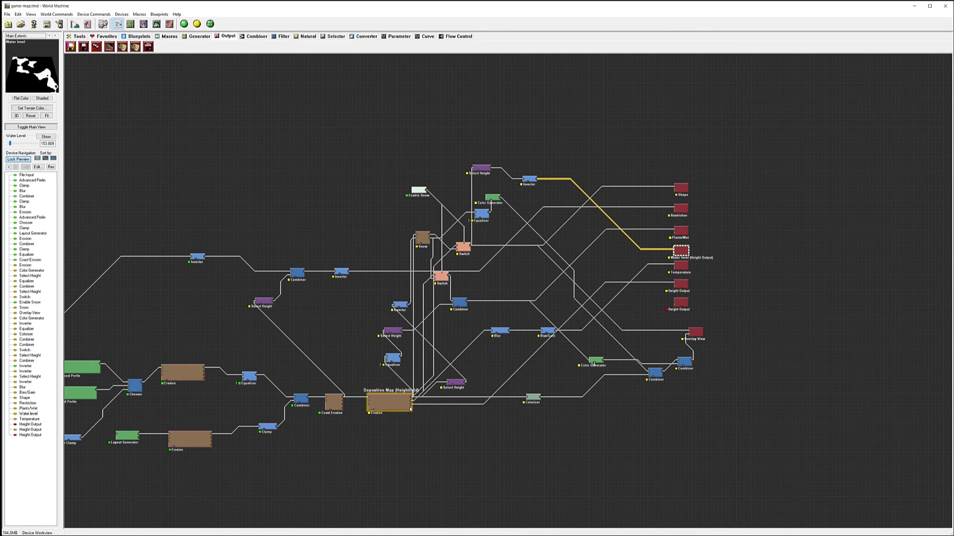
Connect the final Erosion's Deposition Map to the last Height Output and set its output filename to deposition
{"action": "left_click_drag", "start_coordinate": [411, 410], "coordinate": [682, 304]}
{"action": "double_click", "coordinate": [682, 303]}
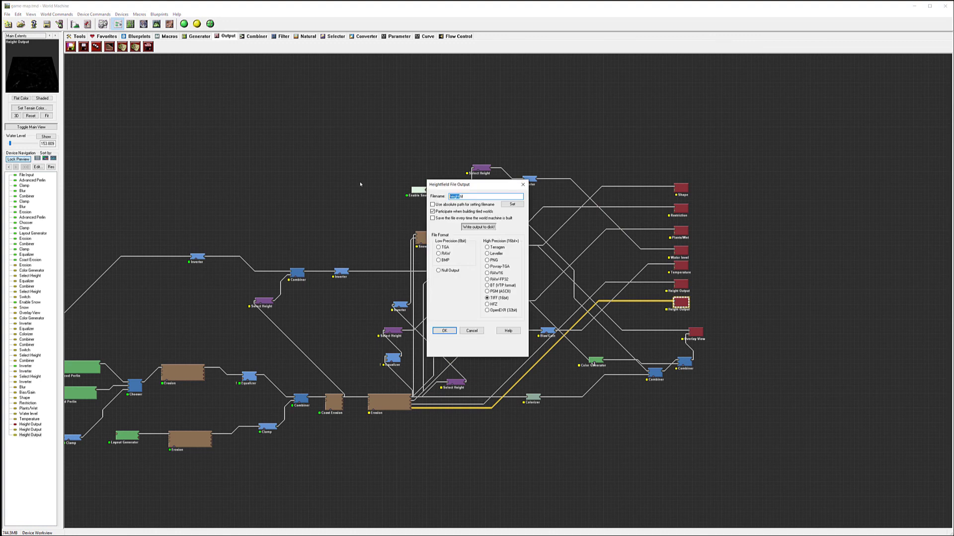
{"action": "type", "text": "deposition"}
{"action": "left_click", "coordinate": [444, 330]}
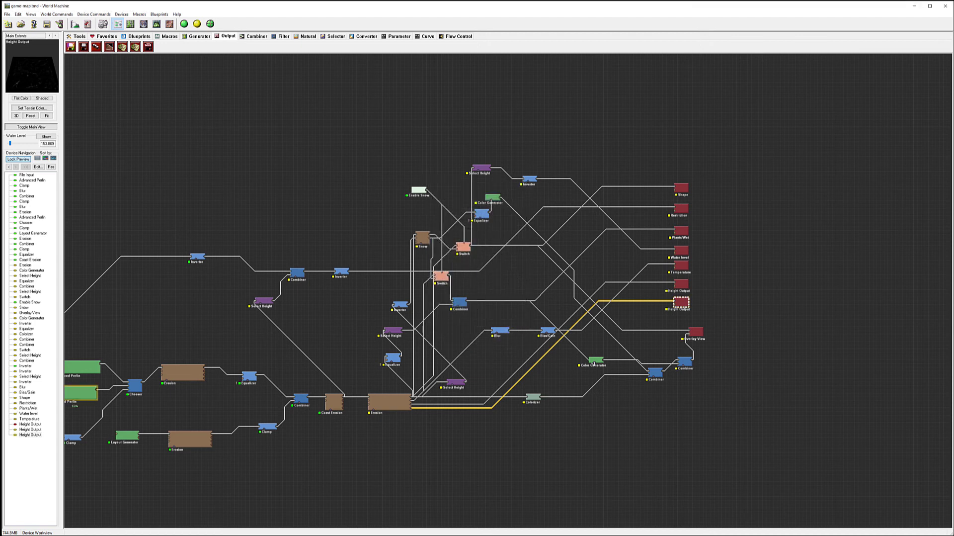
Run a full build of the world and close the build report when it finishes
{"action": "right_click_drag", "start_coordinate": [225, 71], "coordinate": [346, 53]}
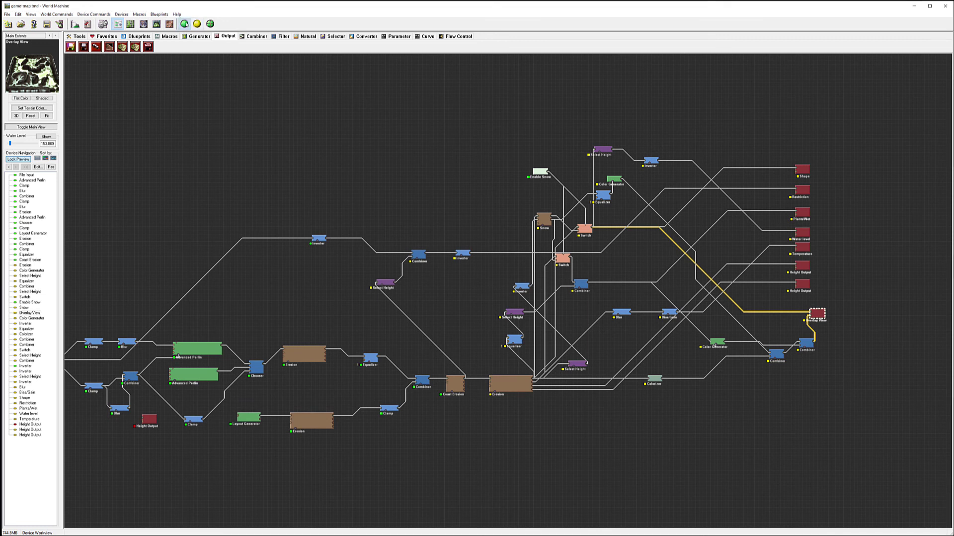
{"action": "left_click", "coordinate": [185, 24]}
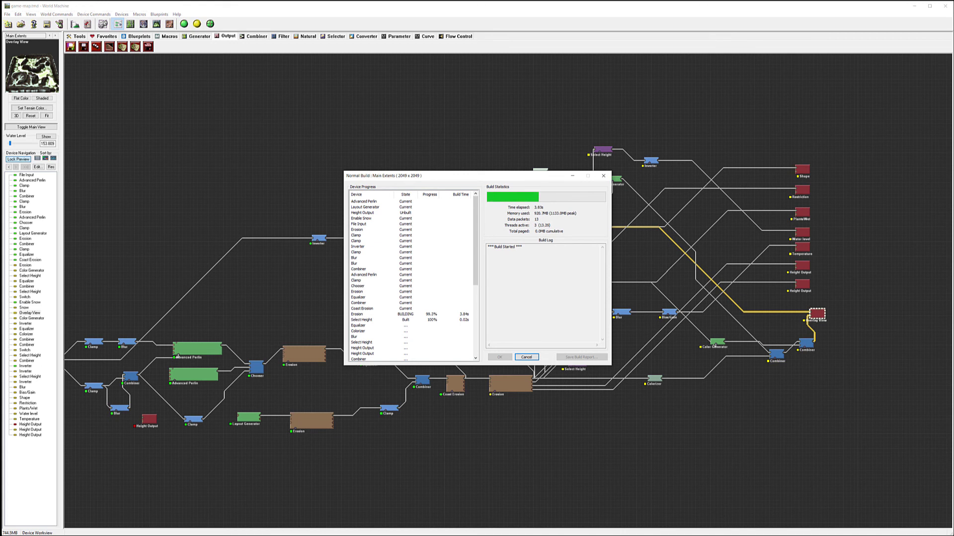
{"action": "left_click", "coordinate": [500, 357]}
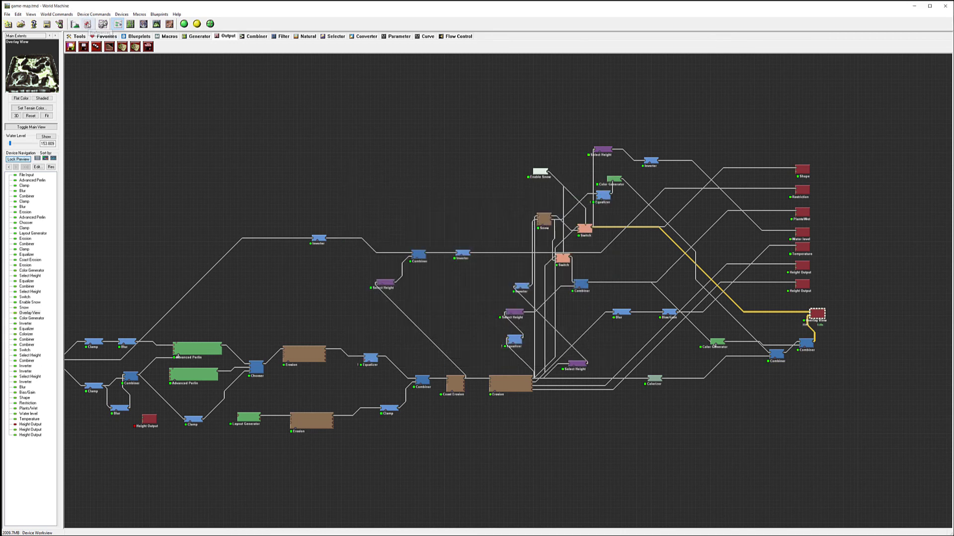
Try to export all outputs from the Output Manager, agreeing to build the unbuilt devices first
{"action": "left_click", "coordinate": [59, 24]}
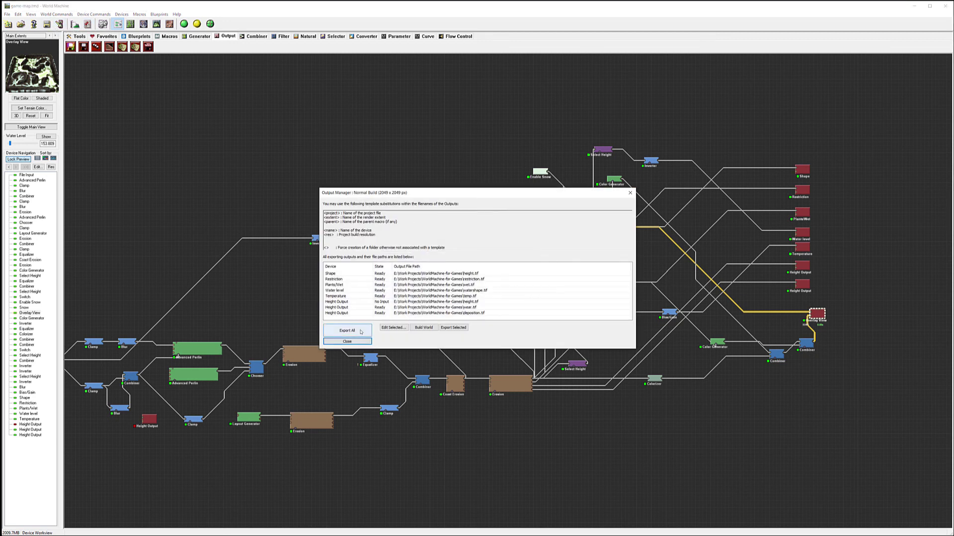
{"action": "left_click", "coordinate": [362, 330]}
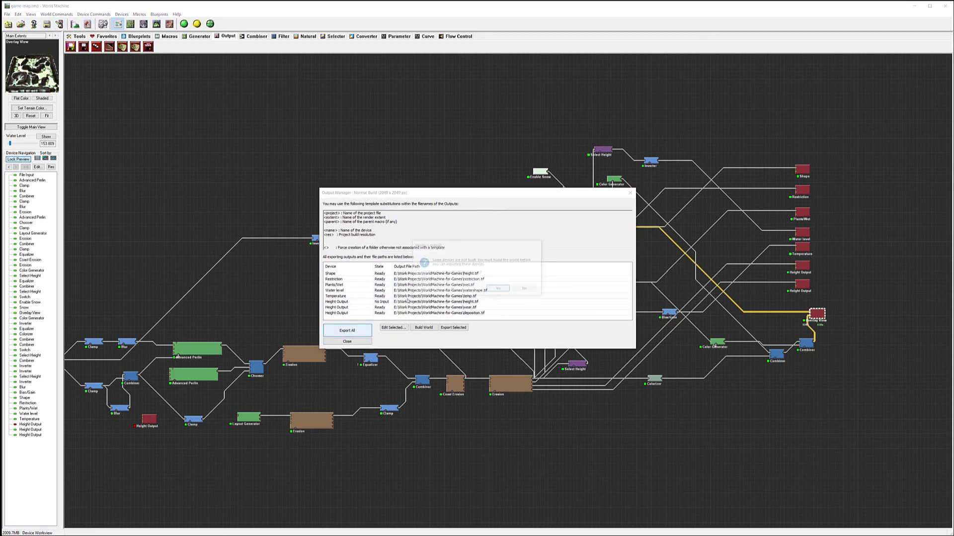
{"action": "left_click", "coordinate": [497, 289]}
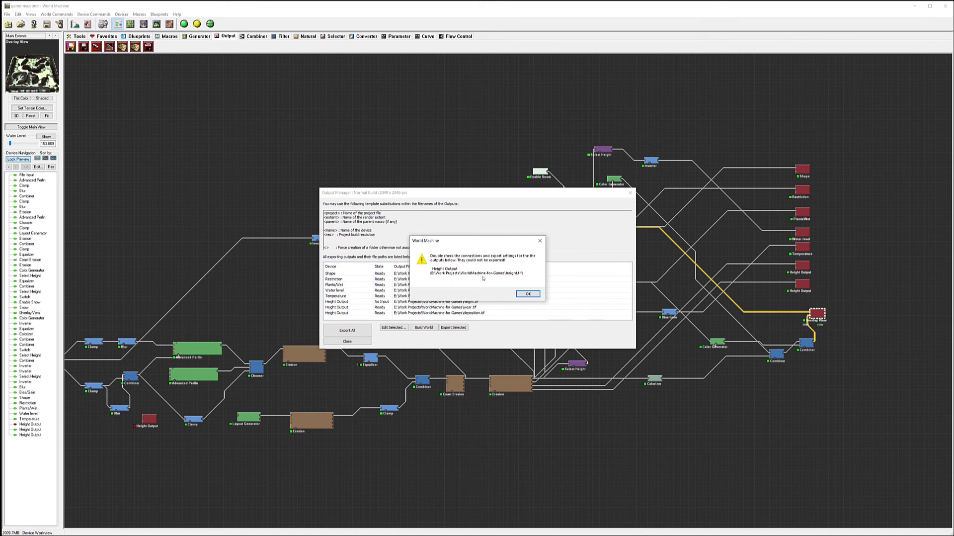
{"action": "left_click", "coordinate": [529, 294]}
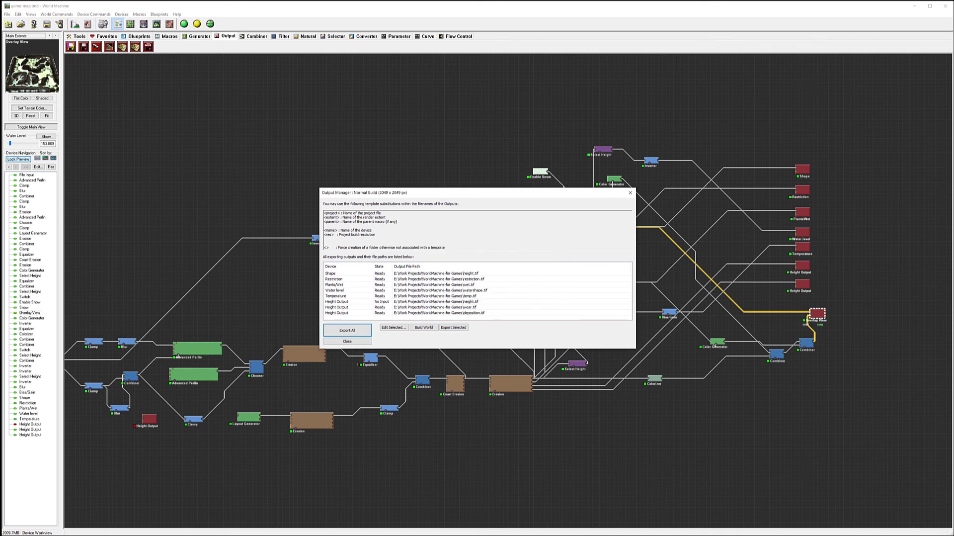
Delete the unconnected Height Output near the first Clamp devices and export all remaining outputs through the Output Manager
{"action": "left_click", "coordinate": [245, 221]}
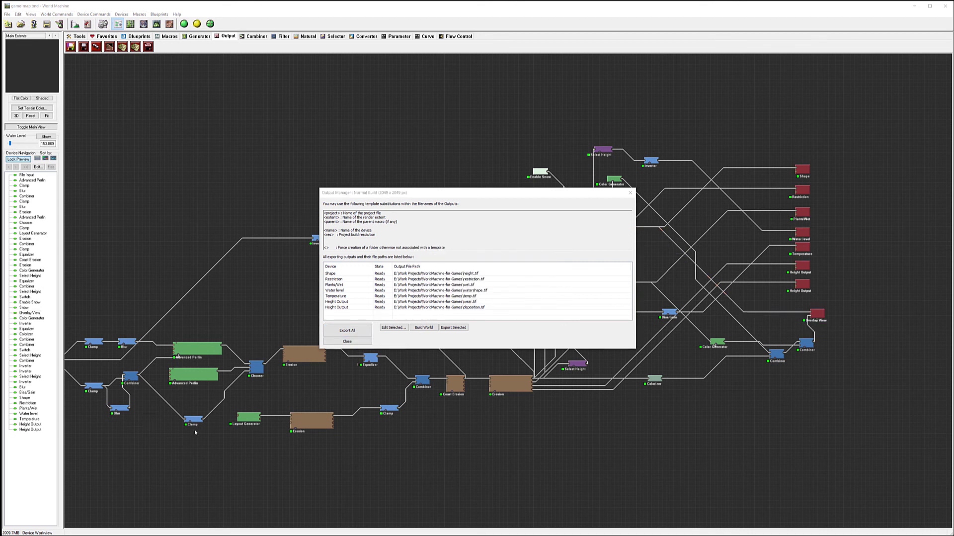
{"action": "left_click", "coordinate": [353, 330]}
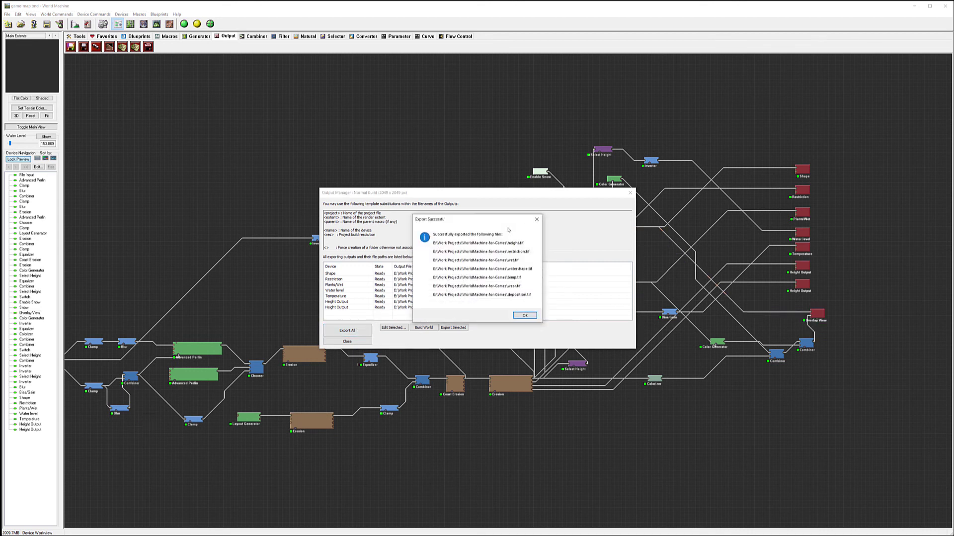
{"action": "left_click", "coordinate": [524, 315]}
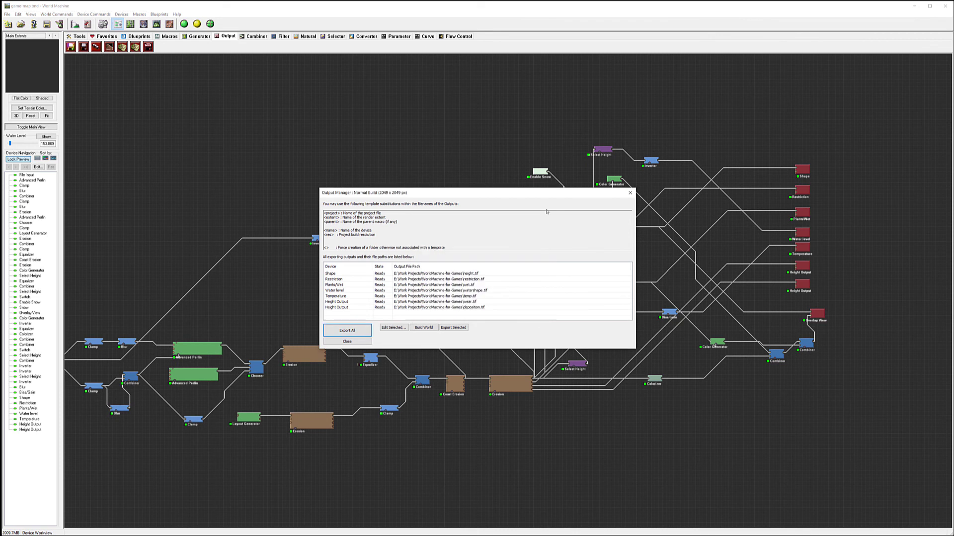
{"action": "left_click", "coordinate": [630, 192]}
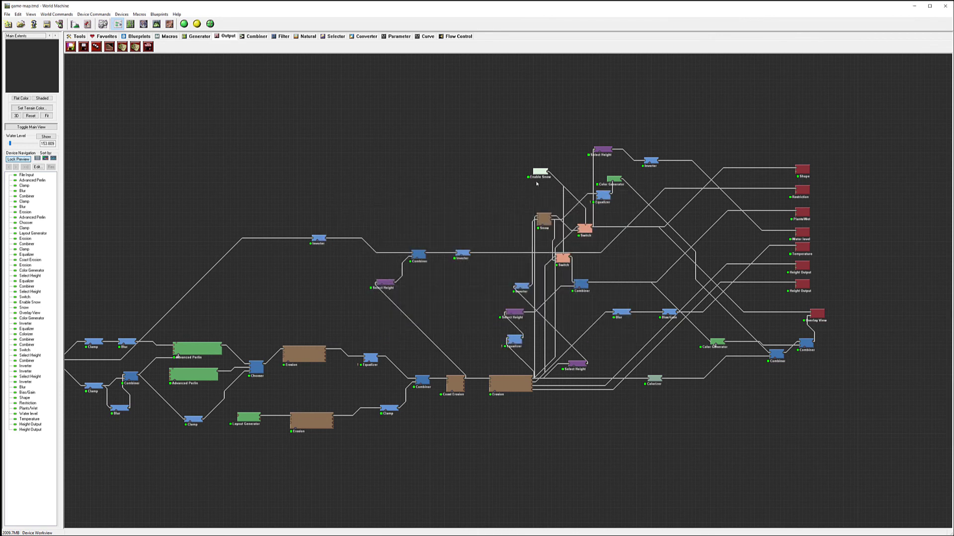